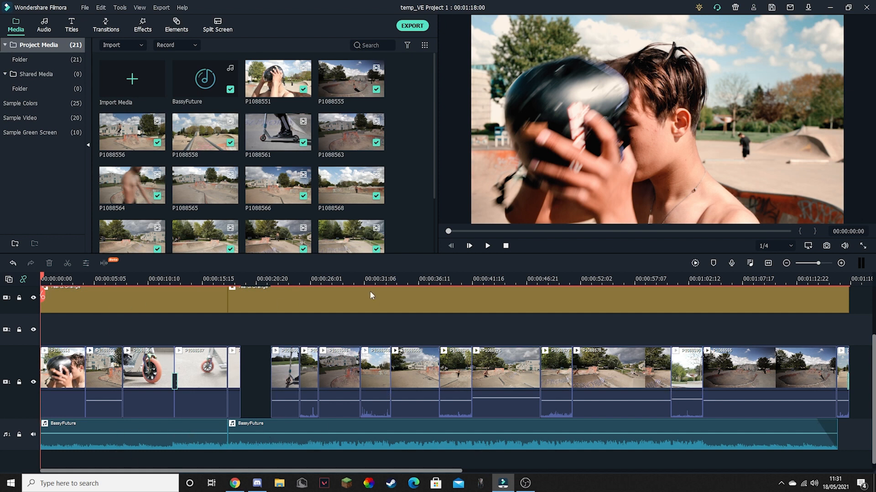
- Place the Graffiti Pack Lowerthird 2 title on the empty track above the first clip, at the start of the timeline
{"action": "scroll", "coordinate": [332, 352], "scroll_direction": "up", "scroll_amount": 1}
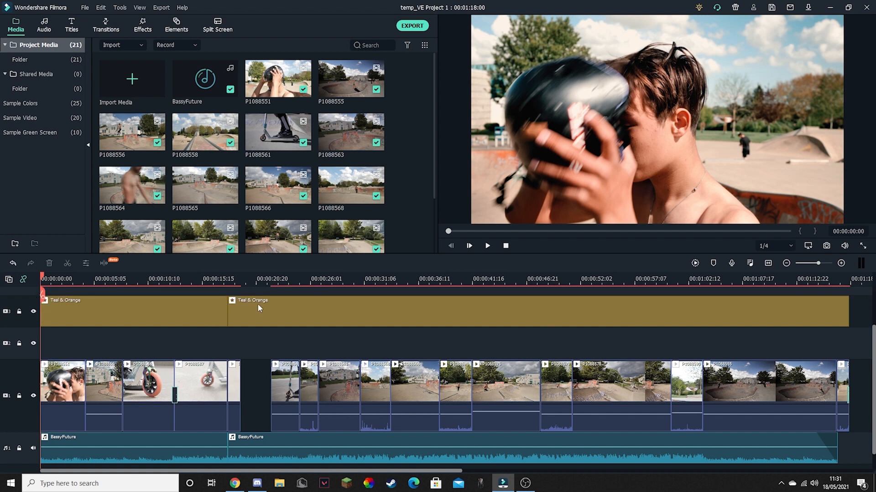
{"action": "scroll", "coordinate": [96, 378], "scroll_direction": "down", "scroll_amount": 1}
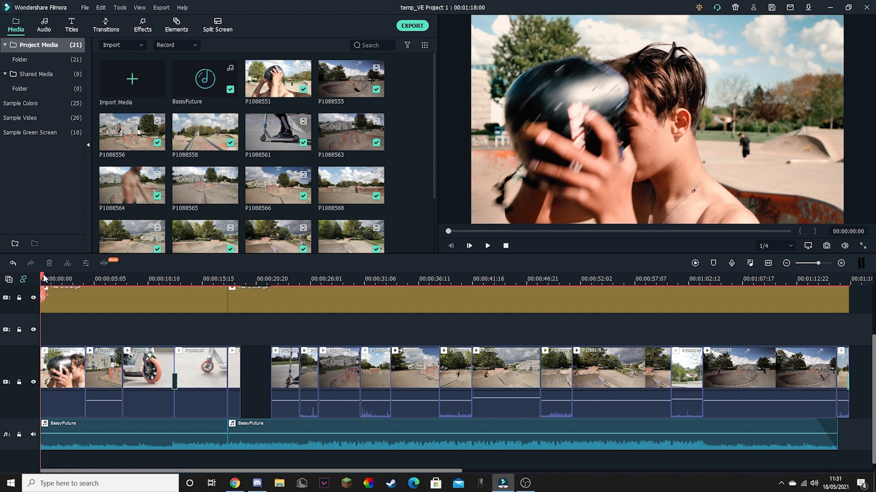
{"action": "mouse_move", "coordinate": [46, 278]}
{"action": "left_mouse_down"}
{"action": "mouse_move", "coordinate": [88, 279]}
{"action": "mouse_move", "coordinate": [37, 275]}
{"action": "left_mouse_up"}
{"action": "left_click", "coordinate": [71, 23]}
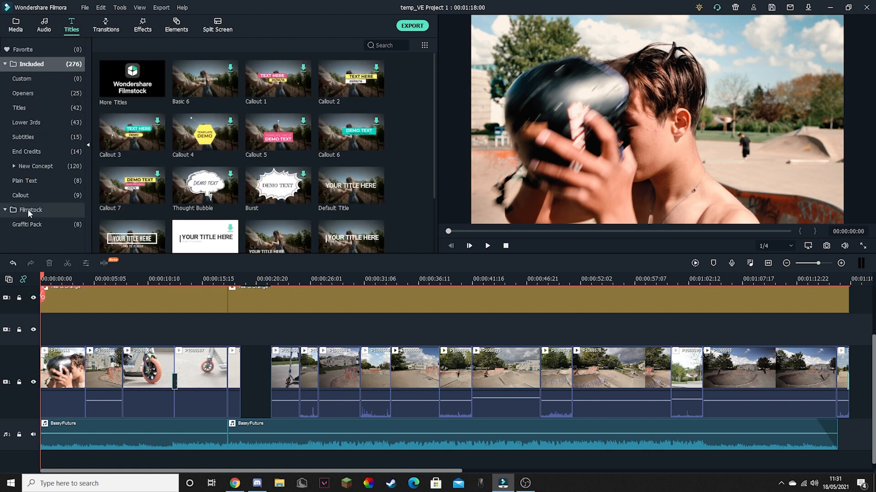
{"action": "left_click", "coordinate": [46, 223]}
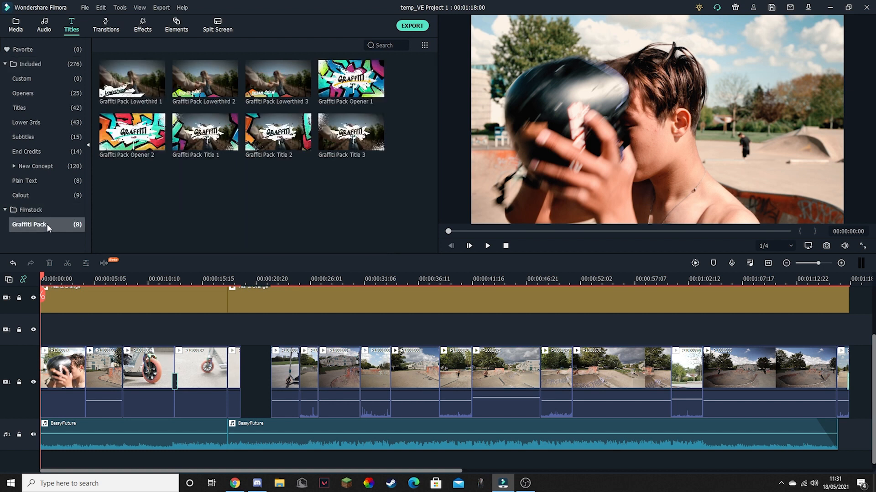
{"action": "left_click", "coordinate": [216, 82]}
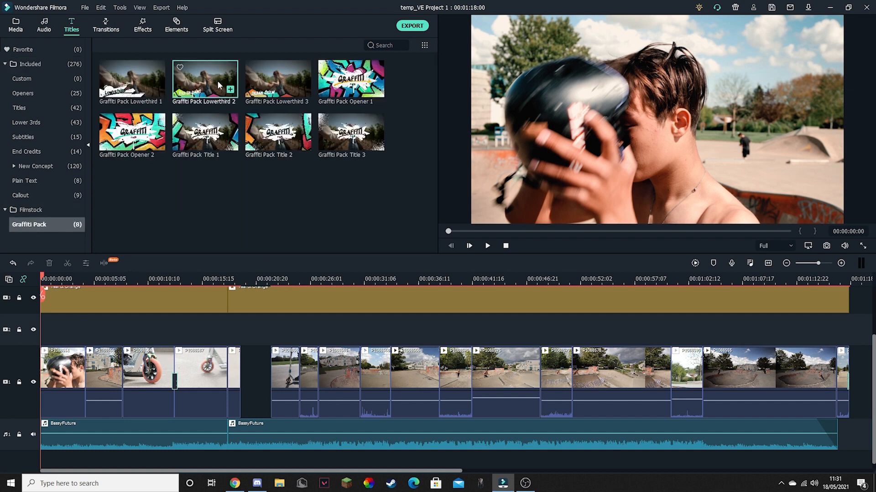
{"action": "left_click_drag", "start_coordinate": [203, 78], "coordinate": [84, 326]}
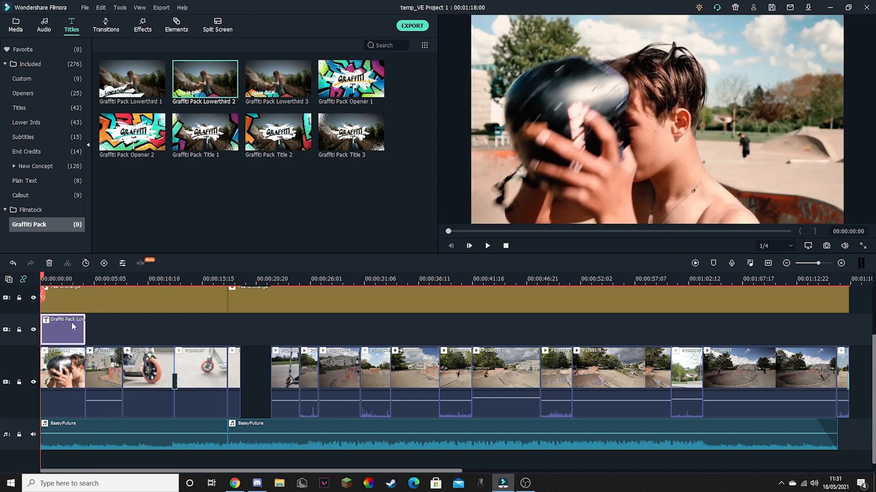
- Replace the lower third's text "Fresh paint" with the rider's first name and apply Text style 2
{"action": "mouse_move", "coordinate": [43, 283]}
{"action": "left_mouse_down"}
{"action": "mouse_move", "coordinate": [45, 292]}
{"action": "mouse_move", "coordinate": [79, 299]}
{"action": "left_mouse_up"}
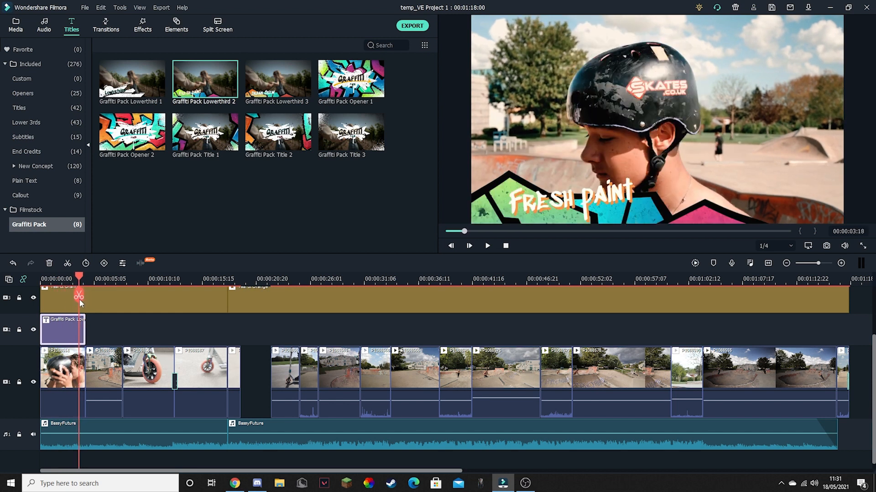
{"action": "double_click", "coordinate": [65, 327]}
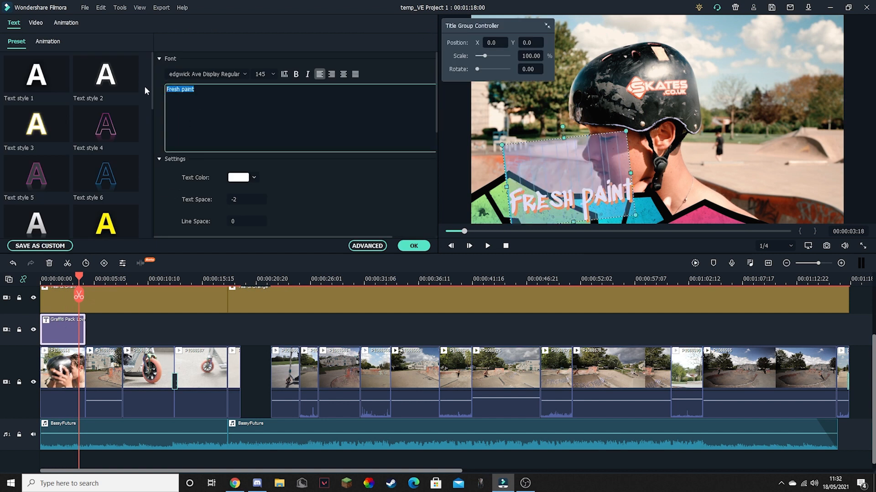
{"action": "type", "text": "Georg"}
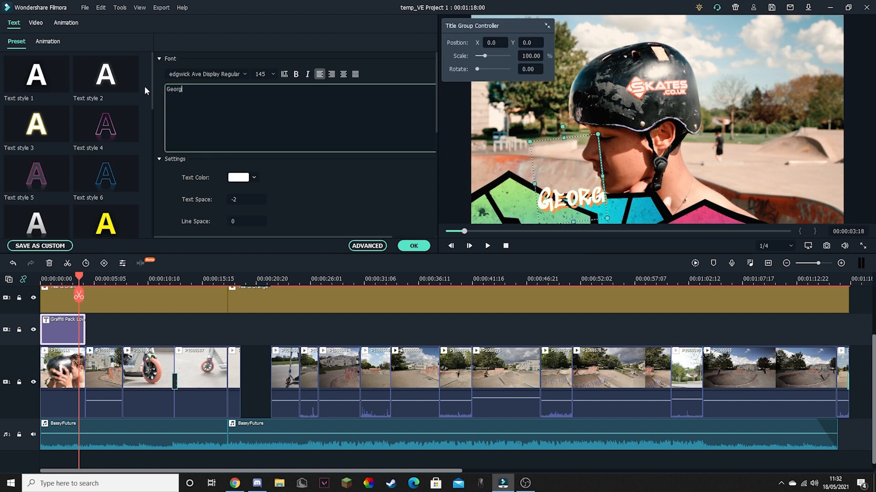
{"action": "type", "text": "e"}
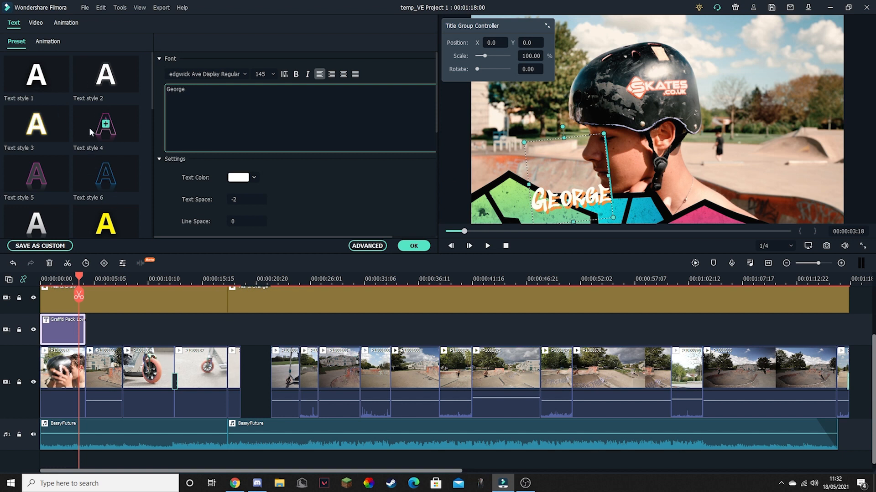
{"action": "left_click", "coordinate": [108, 176]}
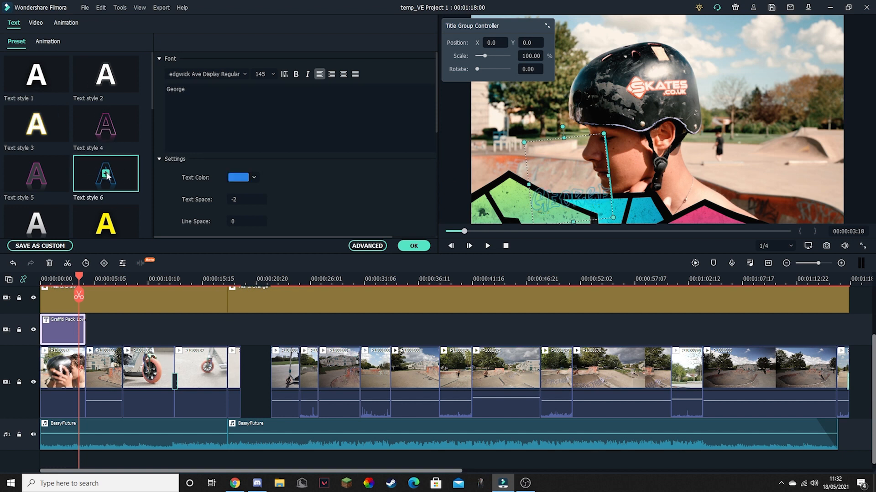
{"action": "left_click", "coordinate": [107, 78]}
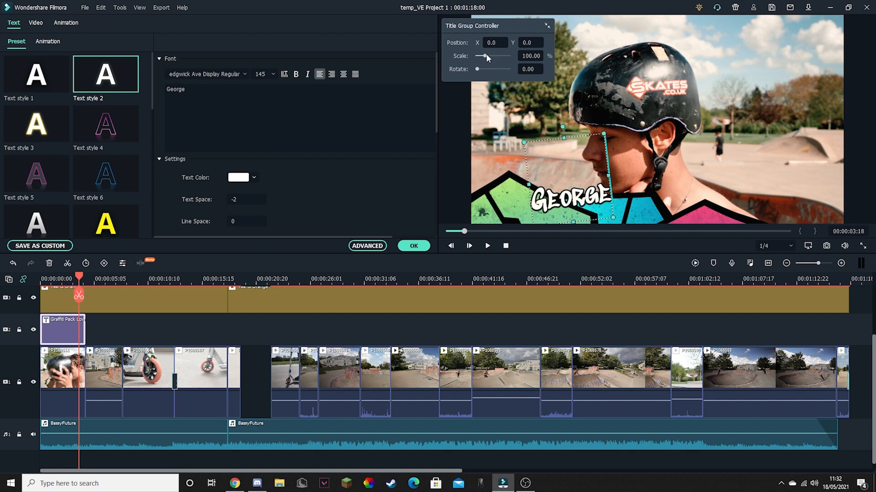
- Scale the lower-third title to 80% and reposition its graphic and text in the lower-left corner of the video frame
{"action": "left_click_drag", "start_coordinate": [485, 57], "coordinate": [482, 56]}
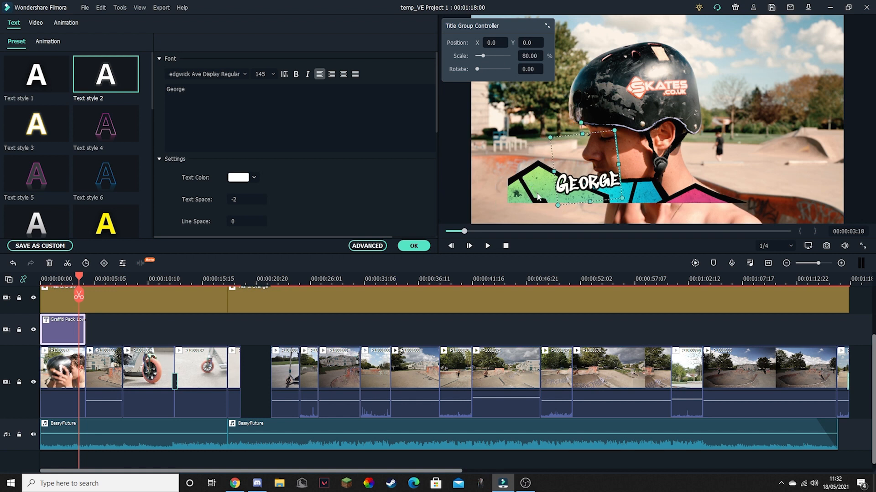
{"action": "left_click_drag", "start_coordinate": [538, 191], "coordinate": [502, 215]}
{"action": "left_click", "coordinate": [579, 187]}
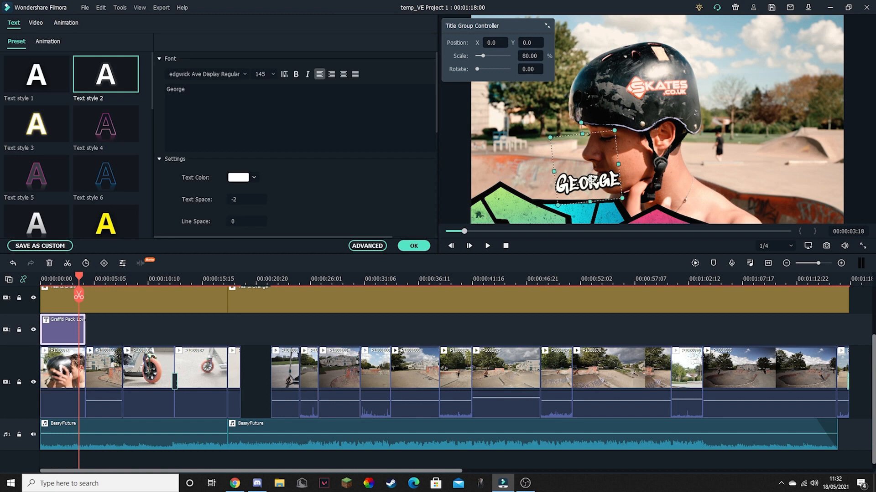
{"action": "left_click_drag", "start_coordinate": [566, 186], "coordinate": [536, 207]}
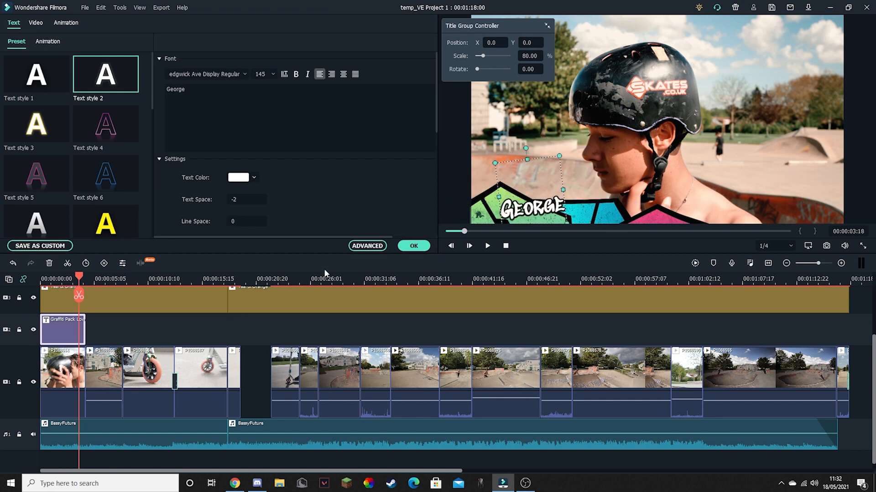
{"action": "mouse_move", "coordinate": [78, 280]}
{"action": "left_mouse_down"}
{"action": "mouse_move", "coordinate": [51, 280]}
{"action": "mouse_move", "coordinate": [94, 285]}
{"action": "mouse_move", "coordinate": [57, 285]}
{"action": "mouse_move", "coordinate": [78, 286]}
{"action": "left_mouse_up"}
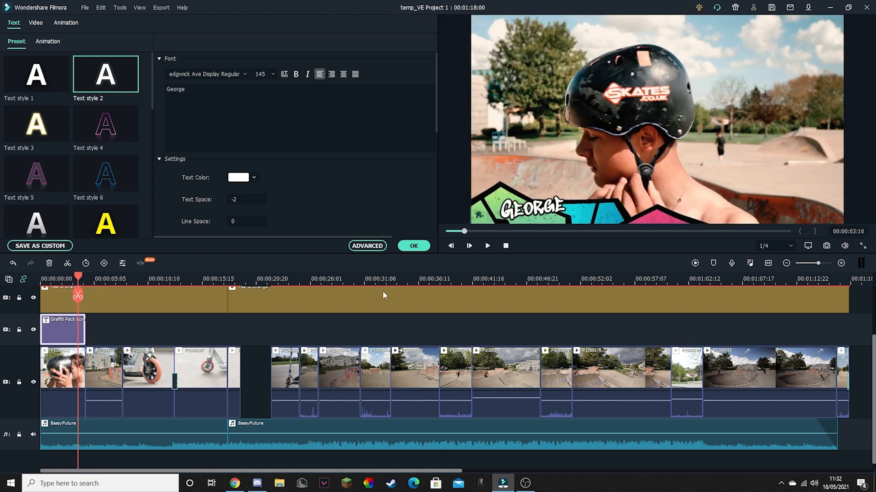
{"action": "left_click", "coordinate": [413, 246]}
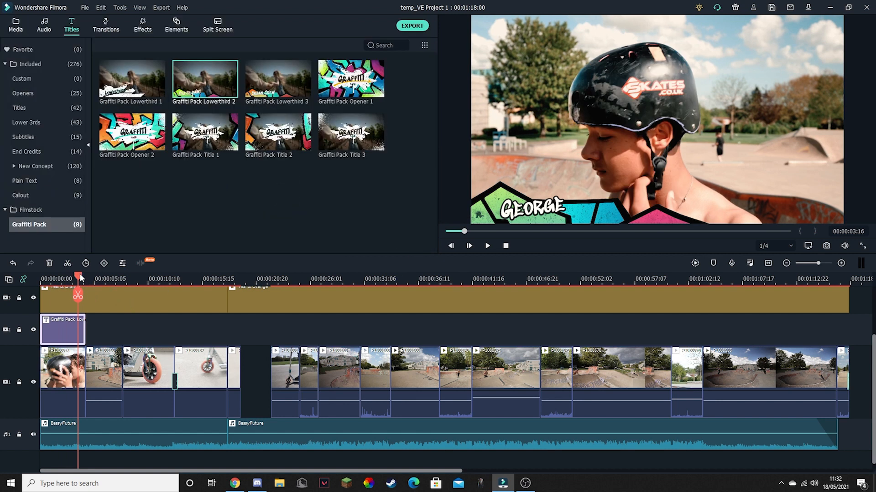
- Add Graffiti Pack Transition 2 between the first and second clips and play the edit from the start
{"action": "mouse_move", "coordinate": [81, 279]}
{"action": "left_mouse_down"}
{"action": "mouse_move", "coordinate": [47, 283]}
{"action": "mouse_move", "coordinate": [83, 287]}
{"action": "mouse_move", "coordinate": [69, 287]}
{"action": "left_mouse_up"}
{"action": "left_click", "coordinate": [66, 375]}
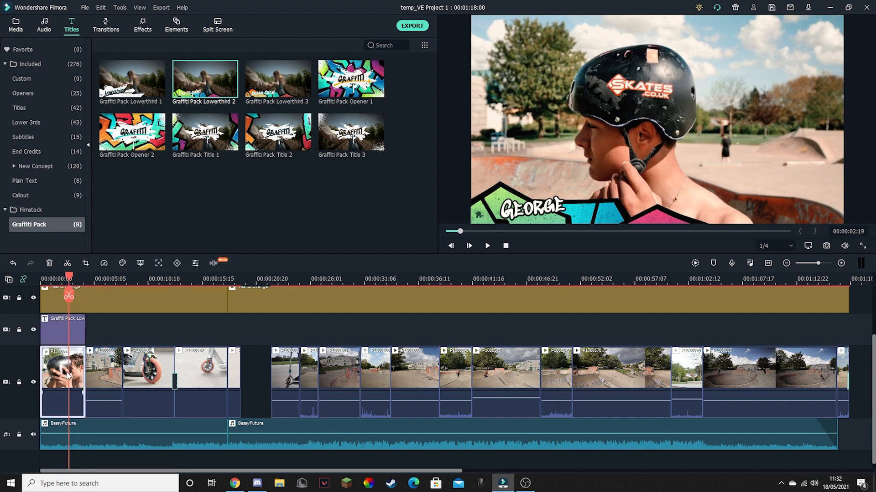
{"action": "left_click", "coordinate": [103, 379]}
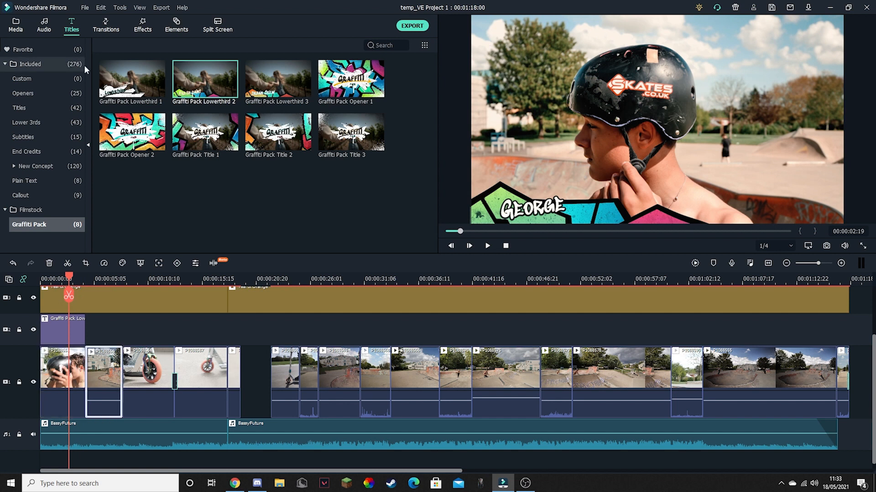
{"action": "left_click", "coordinate": [106, 29]}
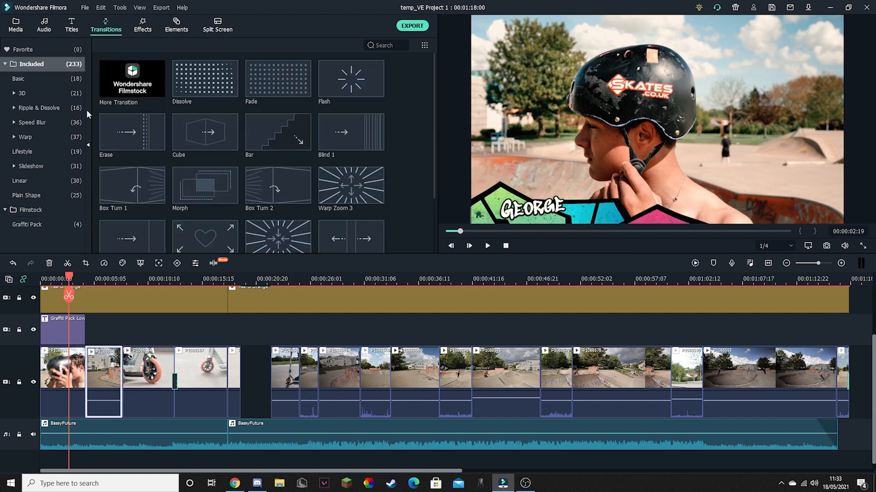
{"action": "left_click", "coordinate": [31, 225]}
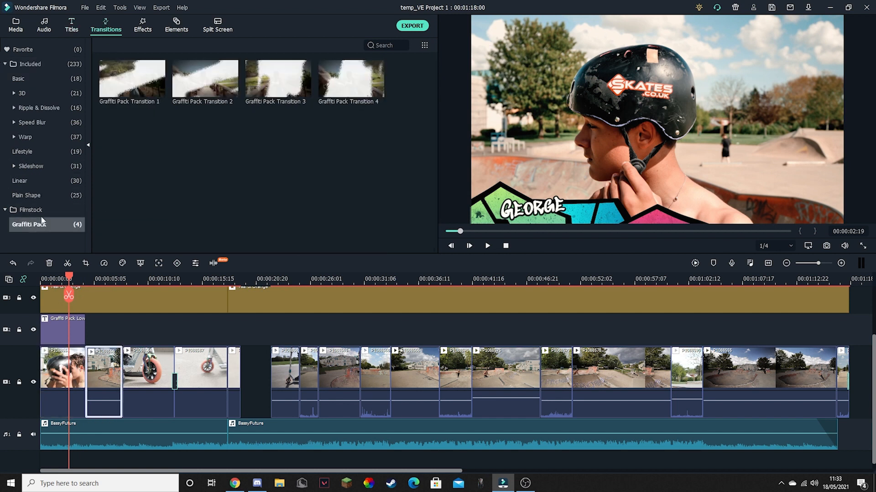
{"action": "mouse_move", "coordinate": [217, 105]}
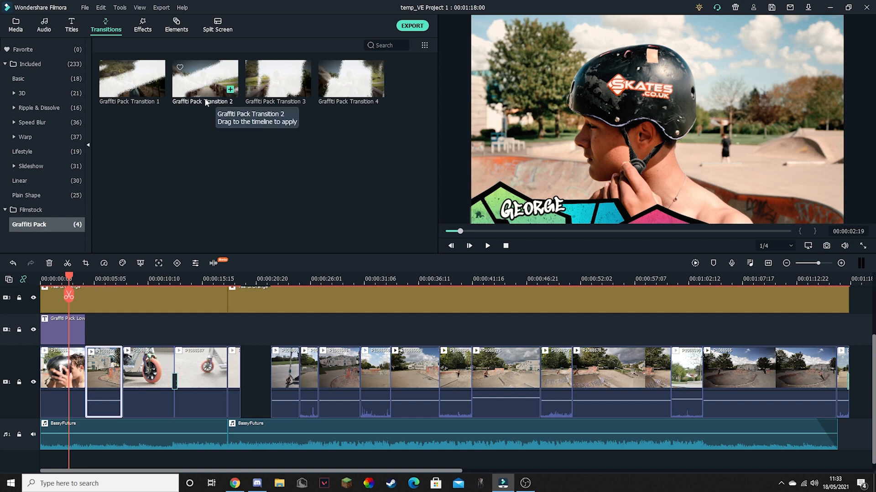
{"action": "left_click", "coordinate": [210, 89]}
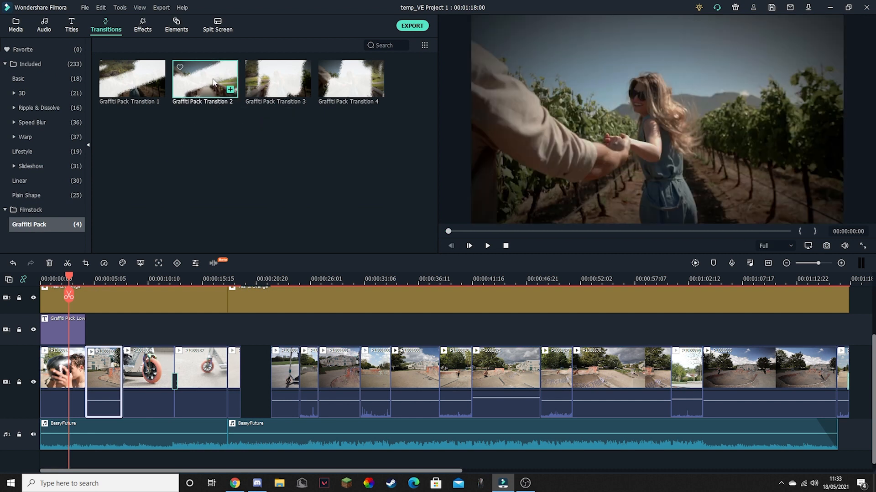
{"action": "left_click_drag", "start_coordinate": [213, 83], "coordinate": [84, 375]}
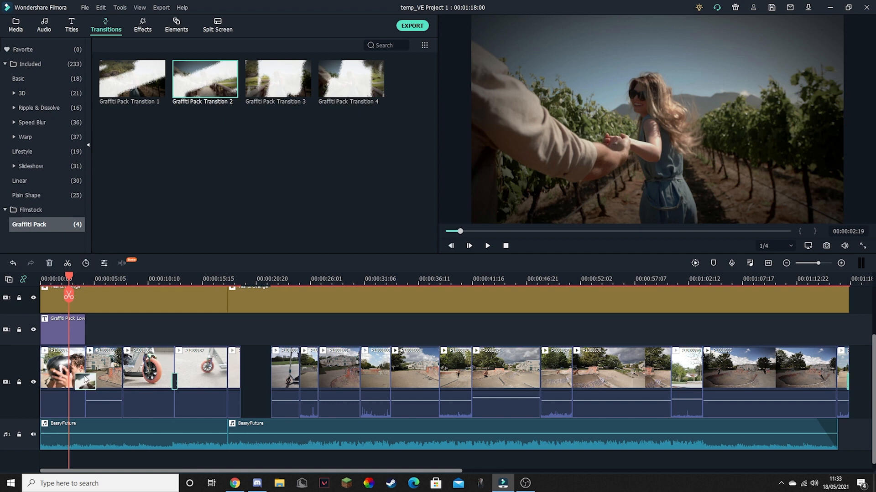
{"action": "left_click_drag", "start_coordinate": [70, 277], "coordinate": [33, 279]}
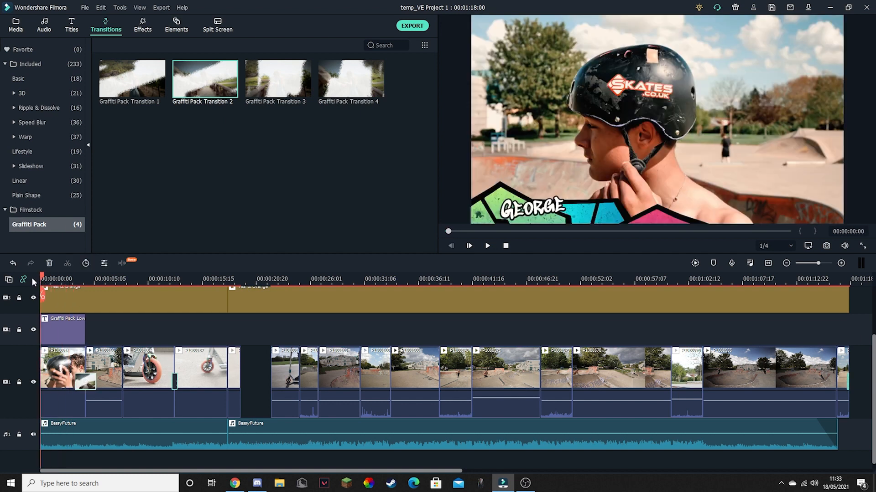
{"action": "left_click", "coordinate": [485, 247]}
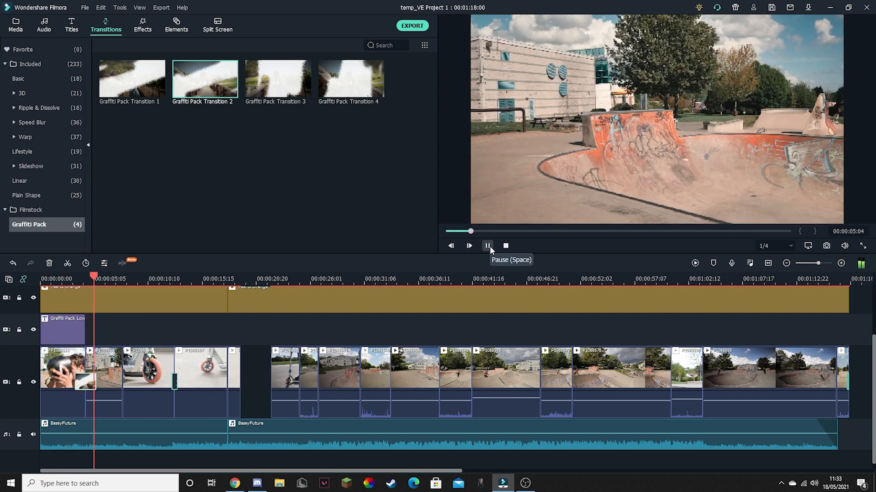
- Place the Graffiti Pack Opener 2 title on the title track so that it fills the gap between the video clips
{"action": "left_click_drag", "start_coordinate": [114, 296], "coordinate": [233, 289]}
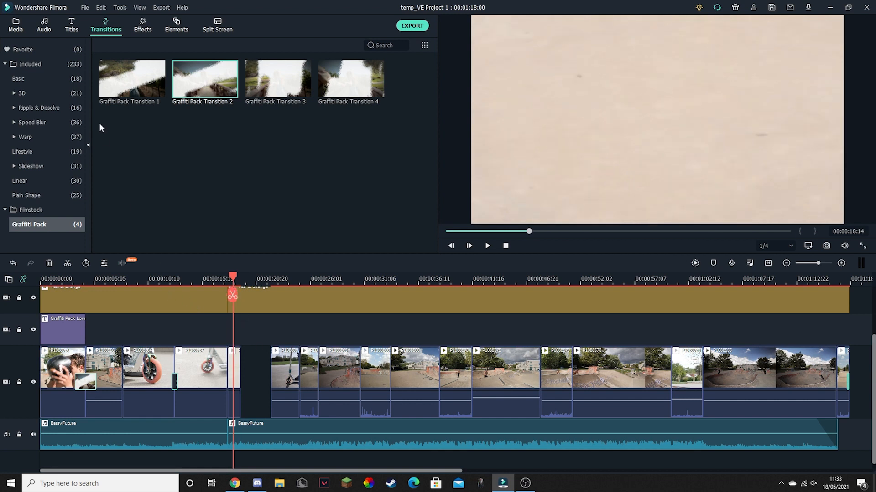
{"action": "left_click", "coordinate": [70, 27]}
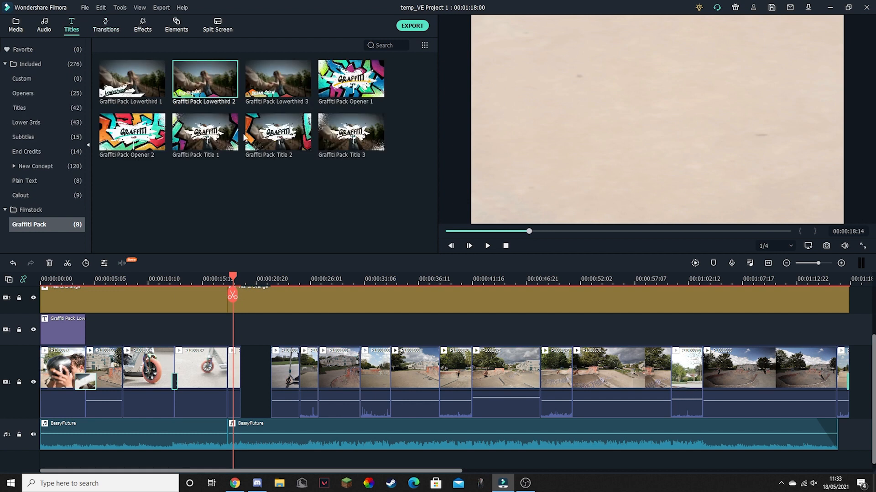
{"action": "left_click", "coordinate": [129, 136]}
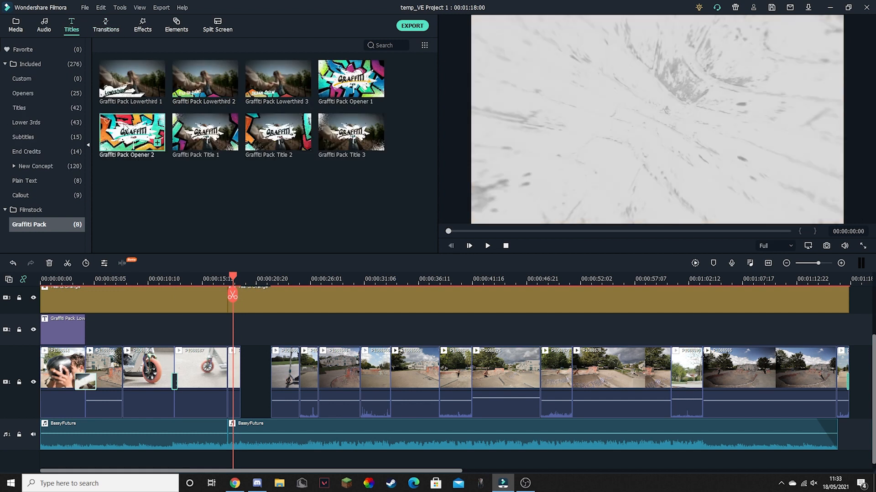
{"action": "left_click_drag", "start_coordinate": [137, 132], "coordinate": [271, 327]}
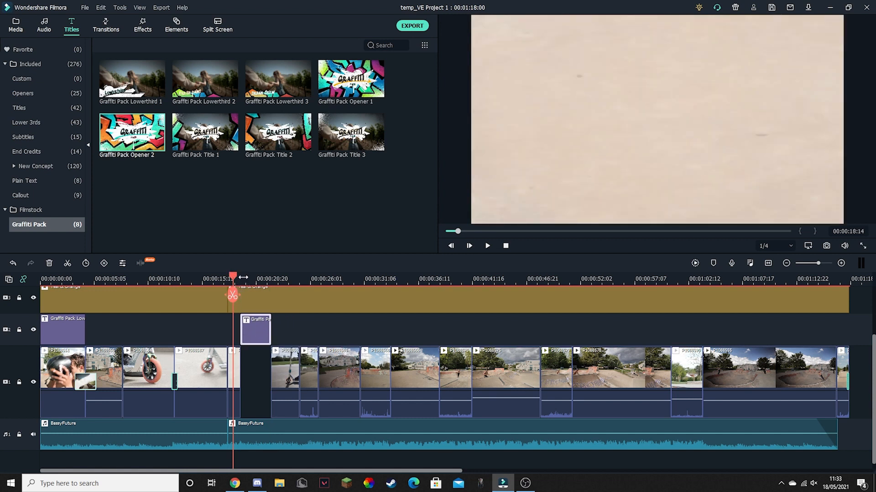
- Open the opener title for editing and replace its subtitle "PACK" with "STUNTS"
{"action": "left_click_drag", "start_coordinate": [236, 274], "coordinate": [266, 286]}
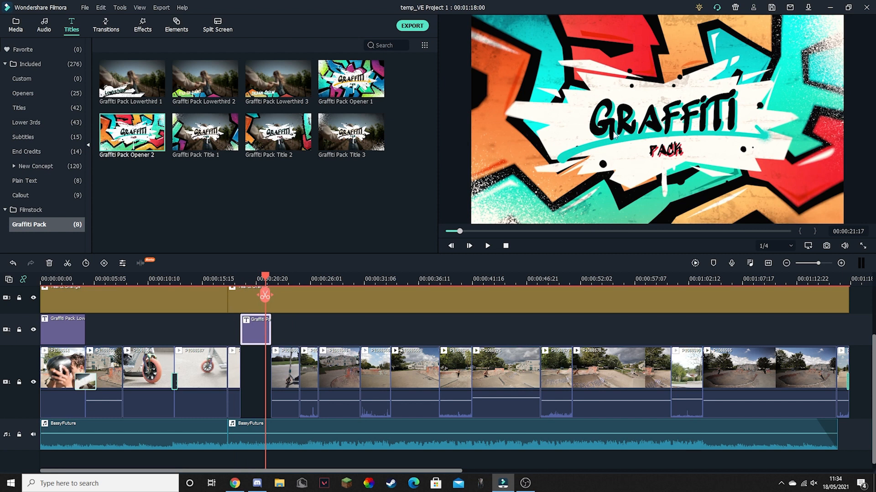
{"action": "double_click", "coordinate": [251, 337]}
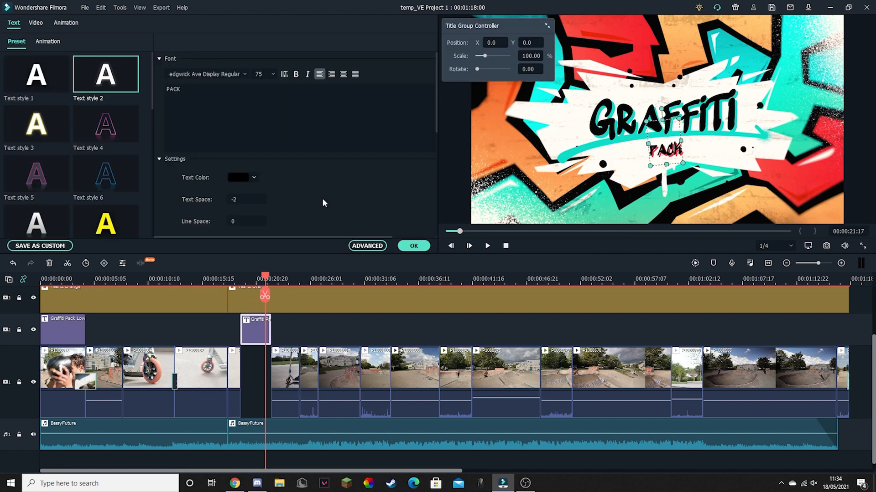
{"action": "left_click", "coordinate": [631, 131]}
{"action": "left_click", "coordinate": [661, 159]}
{"action": "double_click", "coordinate": [195, 96]}
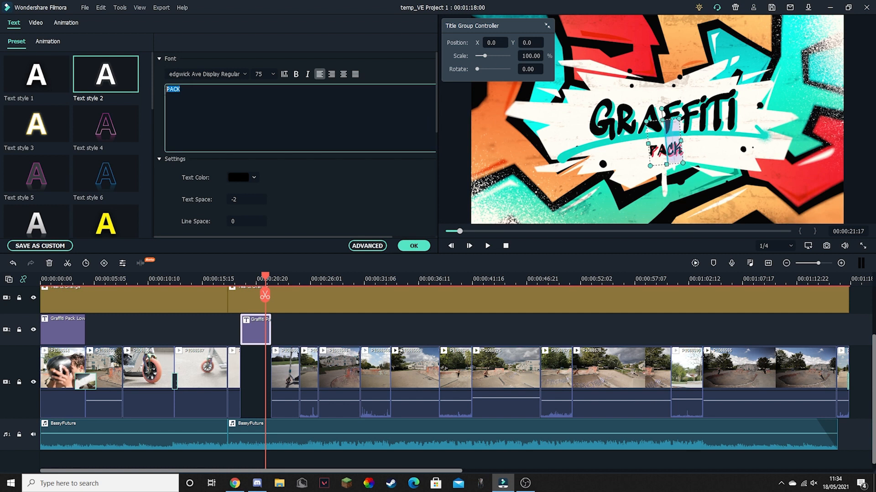
{"action": "type", "text": "STUNTS"}
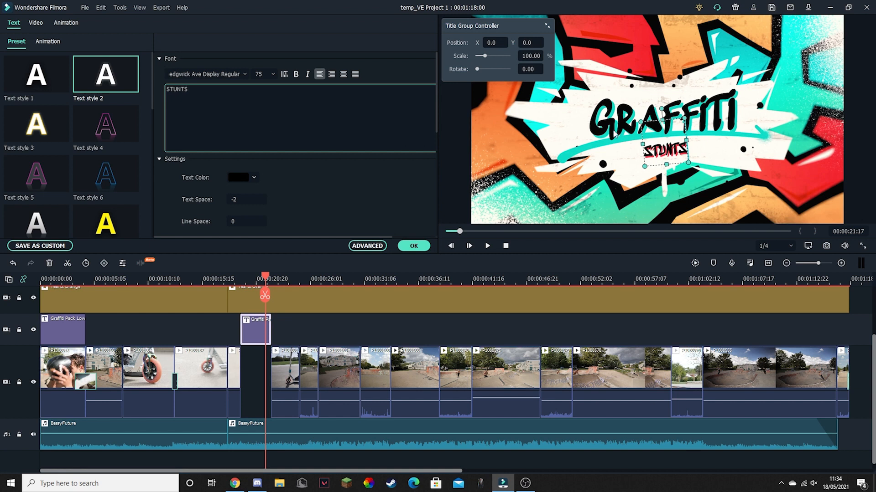
- Replace the opener's main text "GRAFFITI" with "SCOOTER"
{"action": "left_click", "coordinate": [615, 130]}
{"action": "left_click_drag", "start_coordinate": [218, 96], "coordinate": [158, 89]}
{"action": "type", "text": "SCOOTER"}
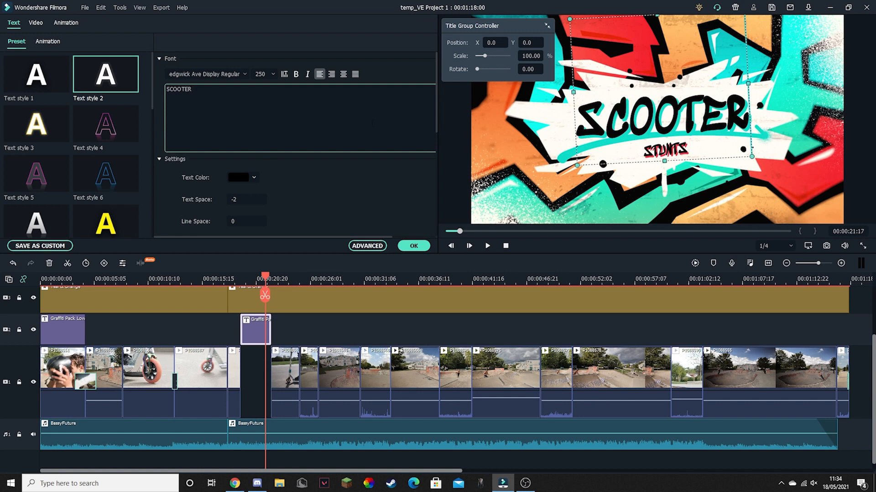
- Apply the opener's text changes and play the edit from before the opener title through the following clips
{"action": "left_click", "coordinate": [414, 246]}
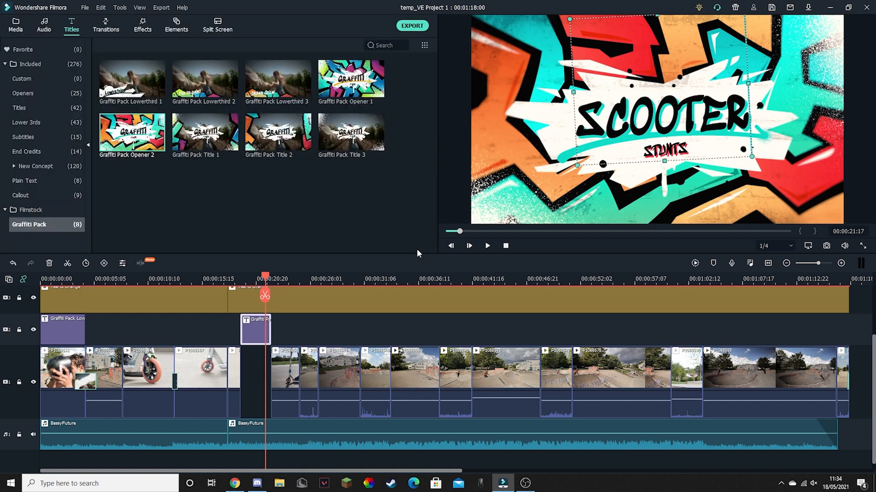
{"action": "left_click_drag", "start_coordinate": [262, 277], "coordinate": [224, 277]}
{"action": "left_click", "coordinate": [486, 246]}
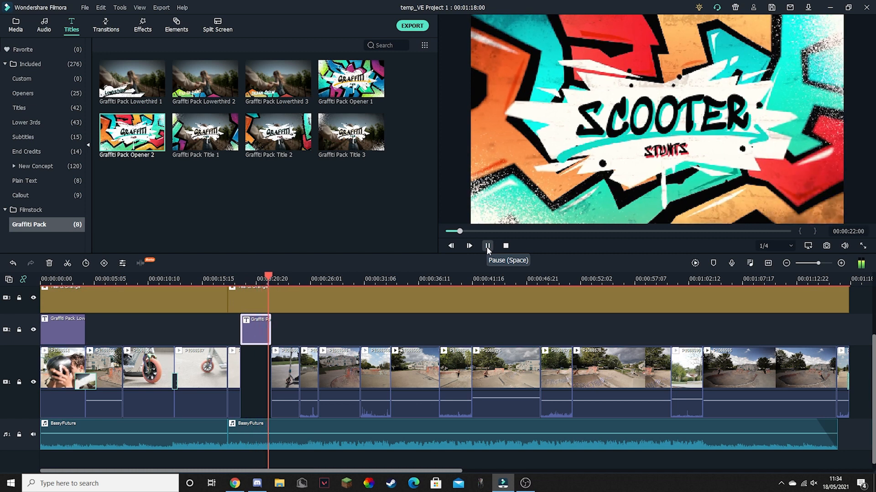
{"action": "left_click", "coordinate": [486, 246]}
{"action": "left_click", "coordinate": [487, 246]}
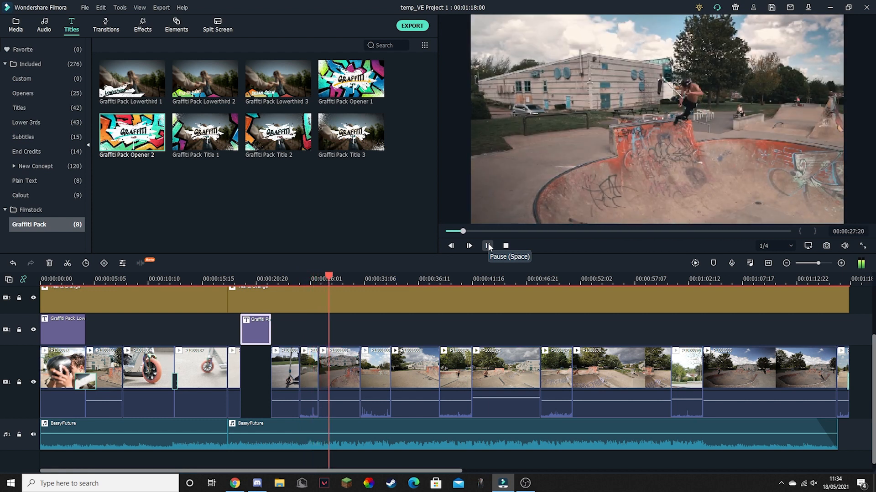
{"action": "left_click", "coordinate": [488, 246]}
- Add the Graffiti Pack Lowerthird 1 title above the clip starting at about 27 seconds and trim it to that clip's length
{"action": "mouse_move", "coordinate": [336, 279]}
{"action": "left_mouse_down"}
{"action": "mouse_move", "coordinate": [323, 283]}
{"action": "mouse_move", "coordinate": [331, 285]}
{"action": "left_mouse_up"}
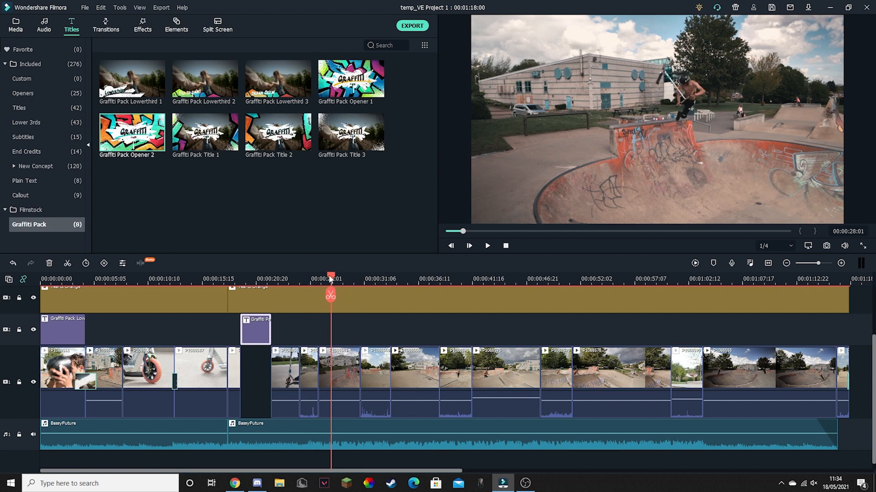
{"action": "mouse_move", "coordinate": [331, 279]}
{"action": "left_mouse_down"}
{"action": "mouse_move", "coordinate": [318, 284]}
{"action": "mouse_move", "coordinate": [325, 282]}
{"action": "left_mouse_up"}
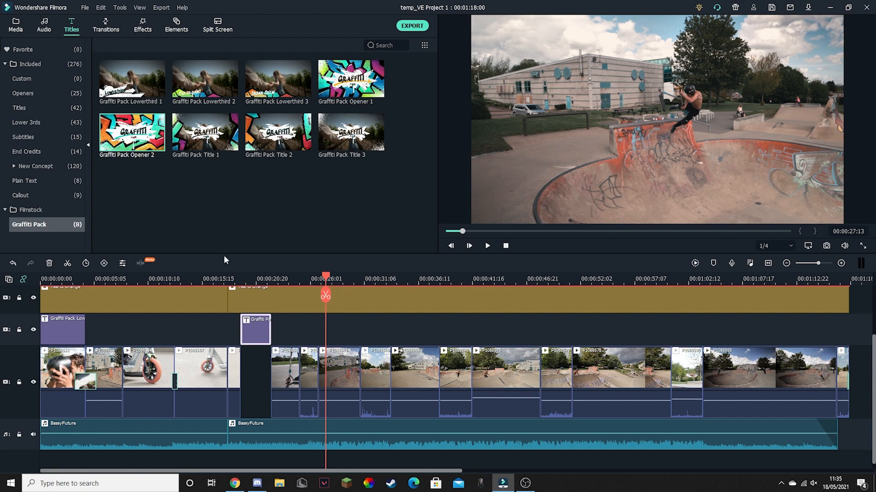
{"action": "left_click", "coordinate": [135, 79]}
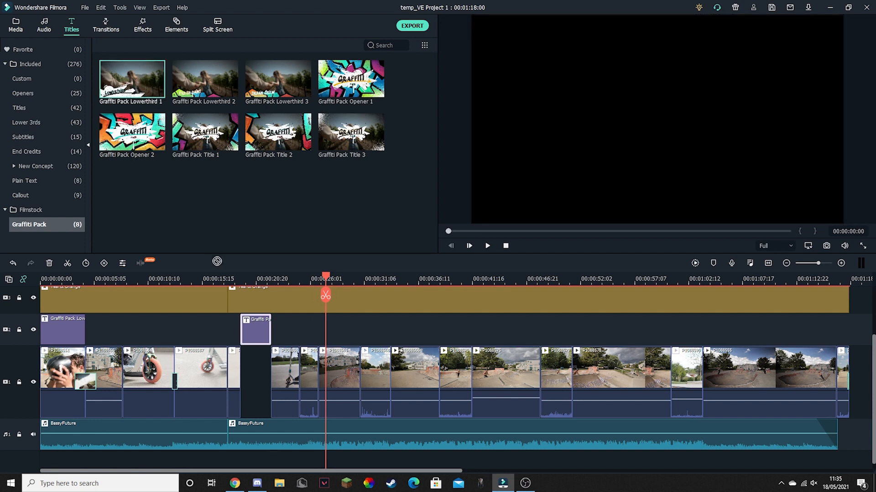
{"action": "left_click_drag", "start_coordinate": [218, 261], "coordinate": [323, 348]}
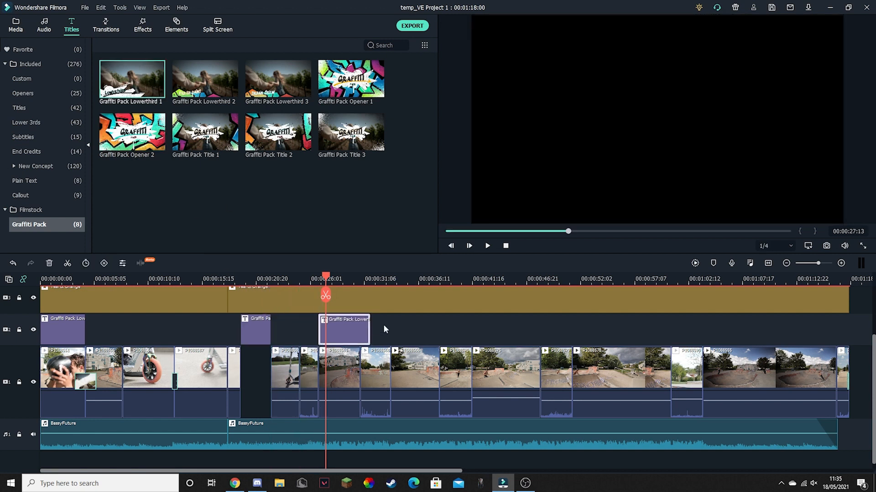
{"action": "left_click_drag", "start_coordinate": [370, 322], "coordinate": [360, 320]}
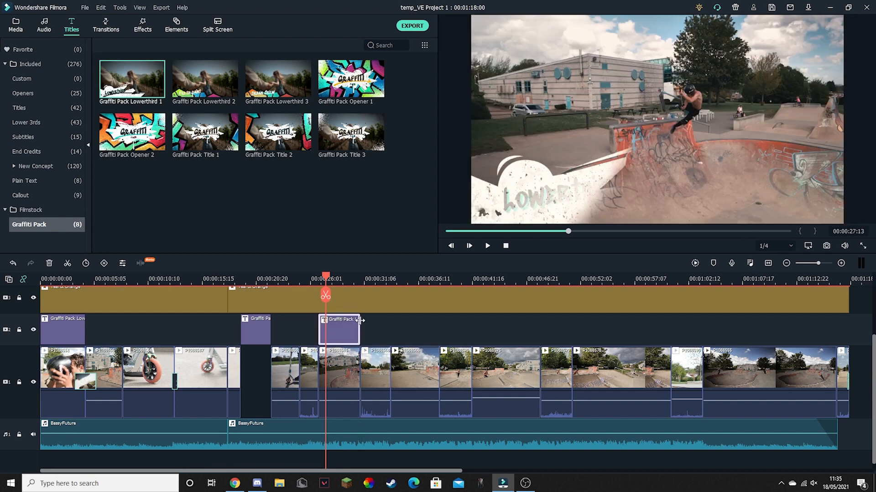
- Open the Lowerthird 1 title for editing and replace its text with "Bri-Whip"
{"action": "scroll", "coordinate": [361, 282], "scroll_direction": "up", "scroll_amount": 3}
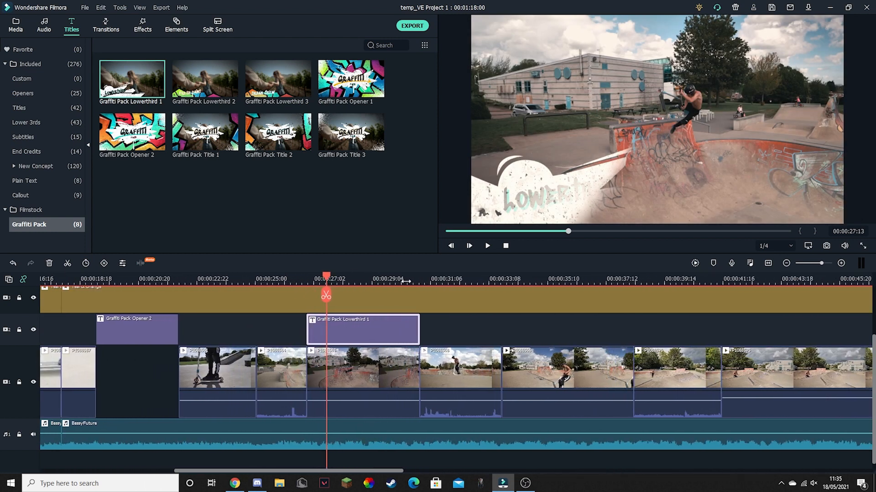
{"action": "left_click_drag", "start_coordinate": [324, 277], "coordinate": [408, 299]}
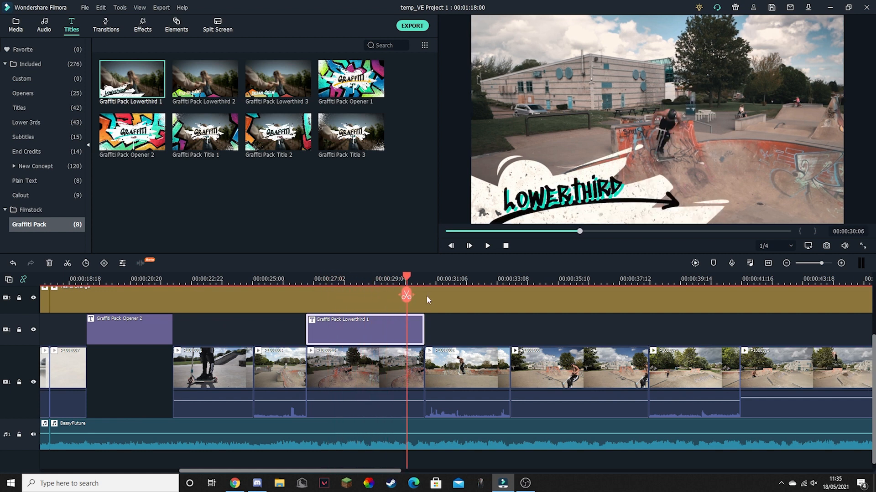
{"action": "double_click", "coordinate": [366, 321]}
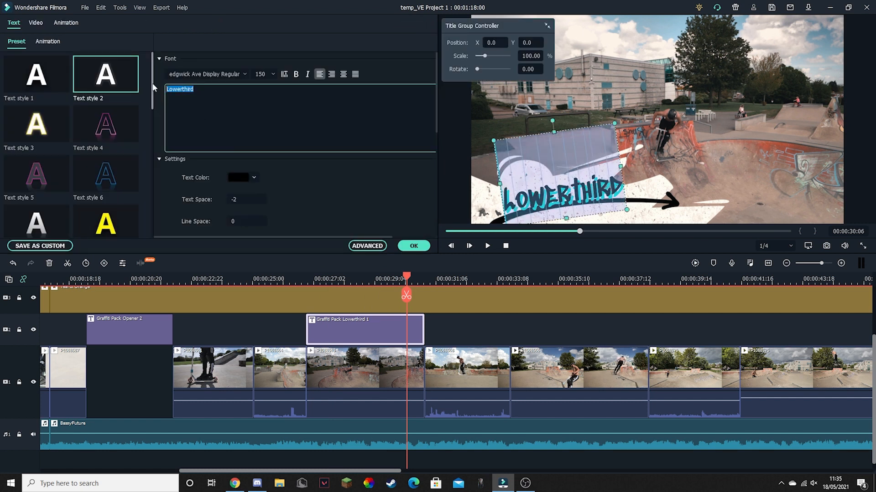
{"action": "type", "text": "B"}
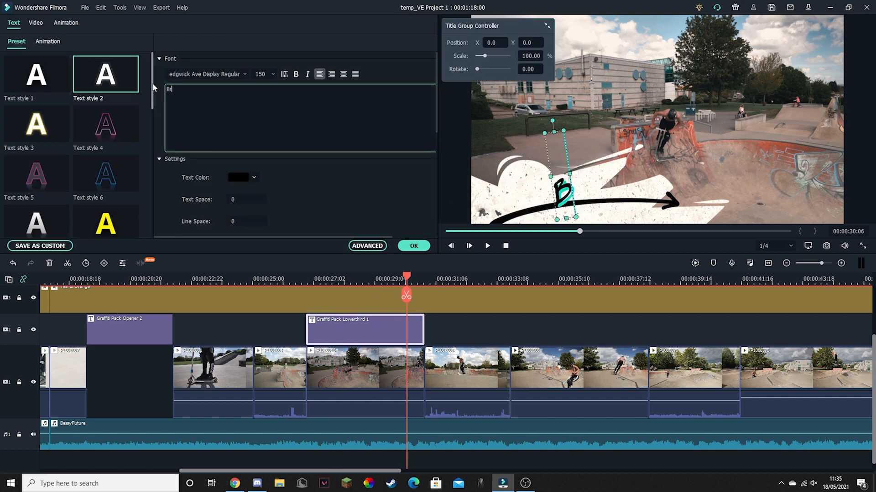
{"action": "type", "text": "ri-Whip"}
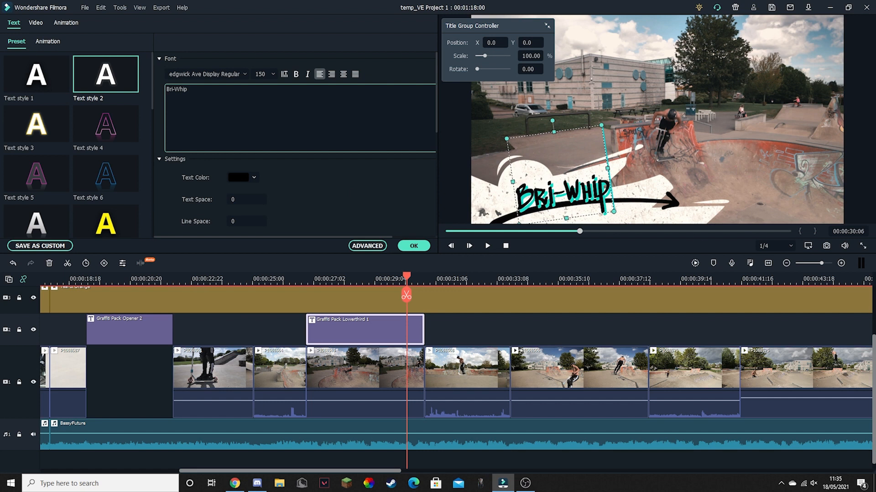
- Scale the "Bri-Whip" title to 85%, move it into the lower-left corner of the frame and apply the changes
{"action": "left_click", "coordinate": [529, 57]}
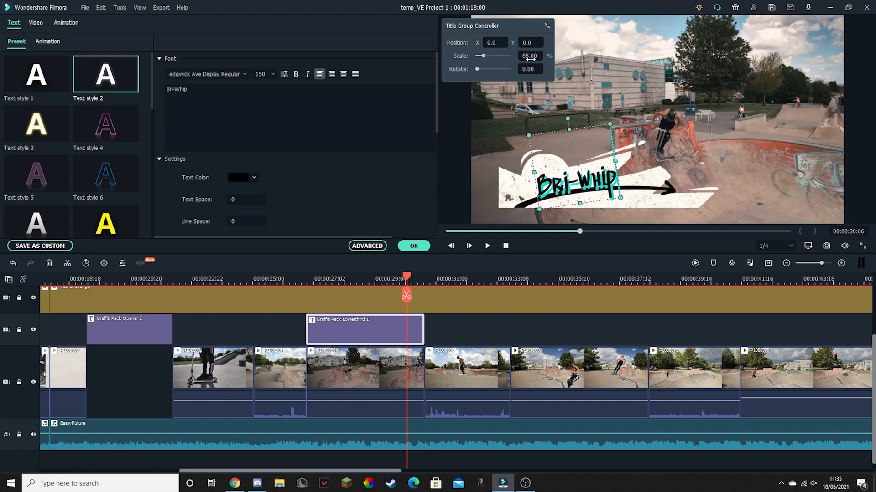
{"action": "left_click_drag", "start_coordinate": [517, 191], "coordinate": [517, 210]}
{"action": "left_click", "coordinate": [529, 198]}
{"action": "left_click", "coordinate": [406, 245]}
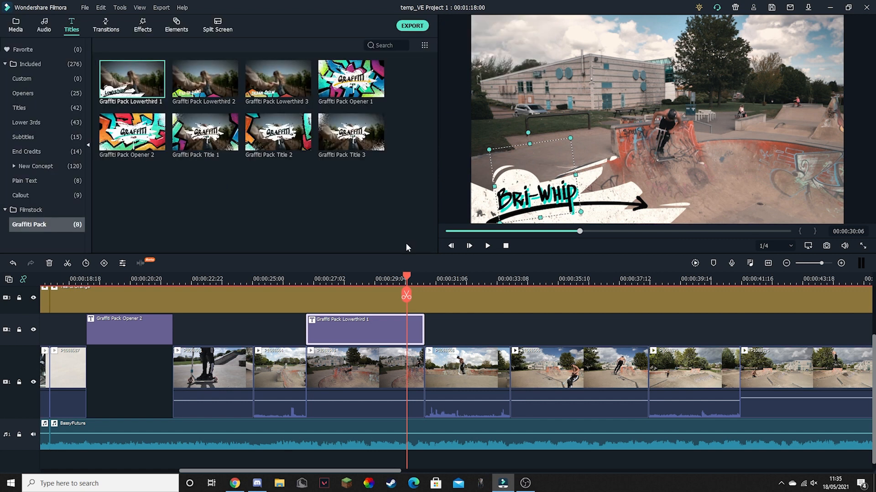
- Play the edit from just before the "Bri-Whip" title to review its animation
{"action": "left_click", "coordinate": [304, 278]}
{"action": "left_click", "coordinate": [290, 279]}
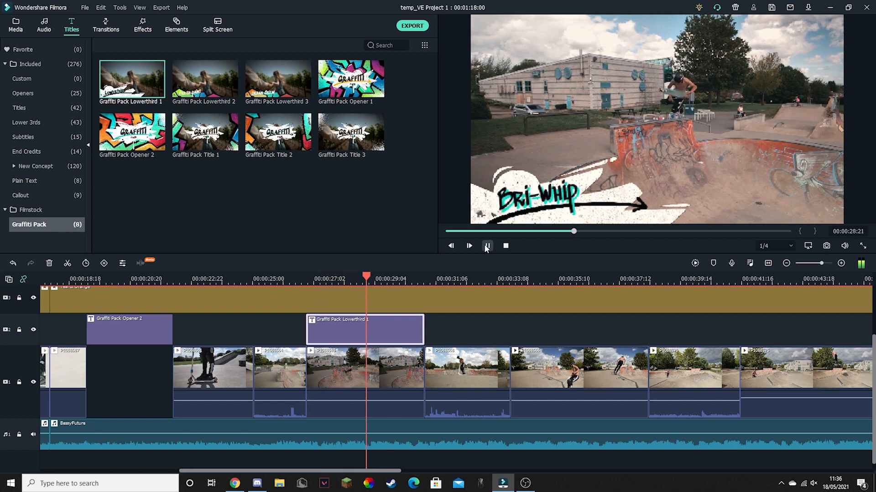
{"action": "left_click", "coordinate": [487, 246]}
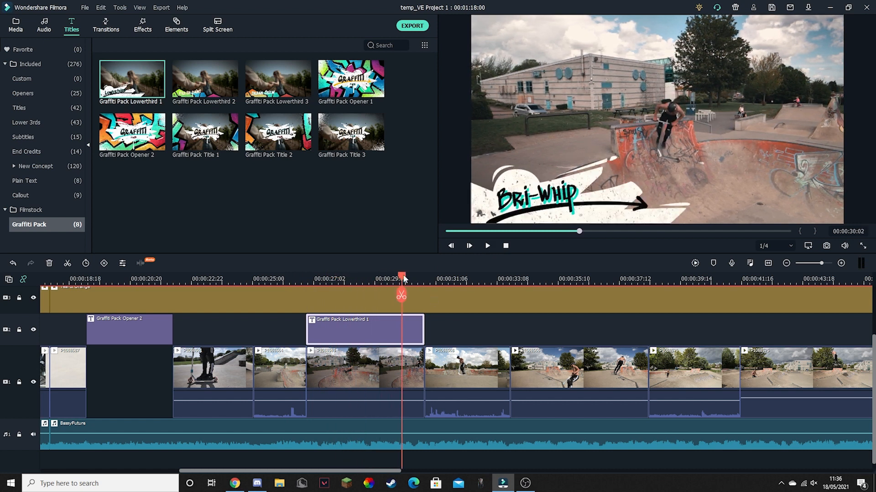
- Add the Graffiti Pack Lowerthird 3 title above the clip starting at about 34 seconds and fit it to that clip's length
{"action": "left_click_drag", "start_coordinate": [403, 279], "coordinate": [550, 307]}
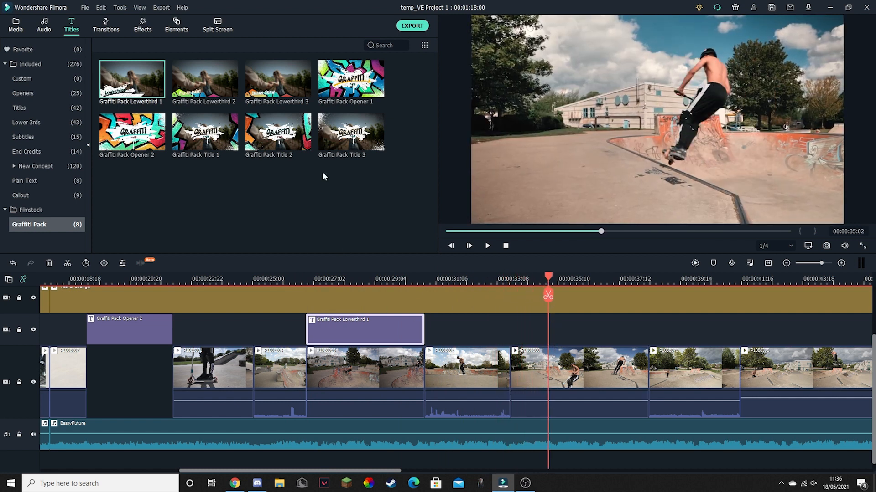
{"action": "left_click", "coordinate": [285, 86]}
{"action": "left_click_drag", "start_coordinate": [314, 102], "coordinate": [515, 345]}
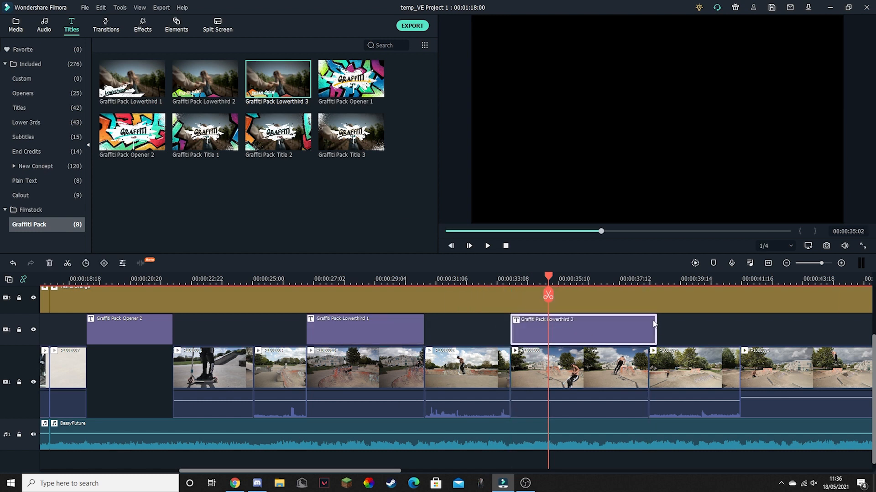
{"action": "left_click_drag", "start_coordinate": [654, 330], "coordinate": [583, 333]}
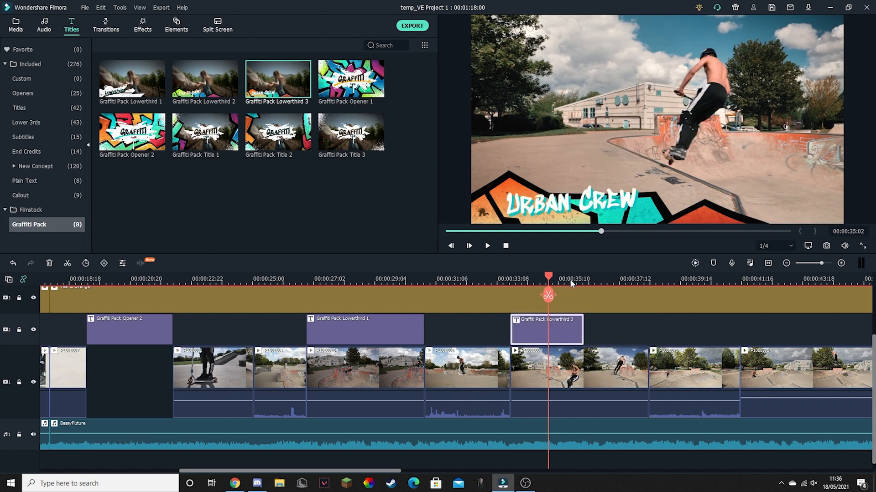
{"action": "left_click_drag", "start_coordinate": [550, 276], "coordinate": [622, 285]}
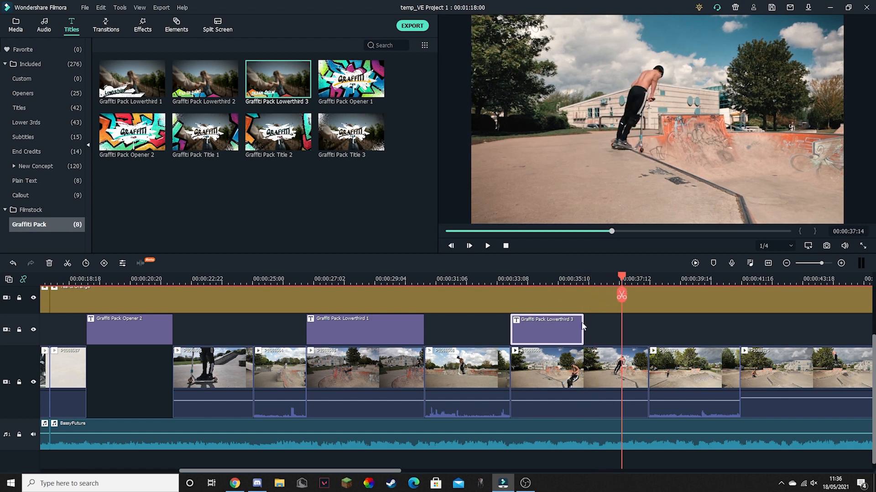
{"action": "left_click_drag", "start_coordinate": [584, 323], "coordinate": [647, 327]}
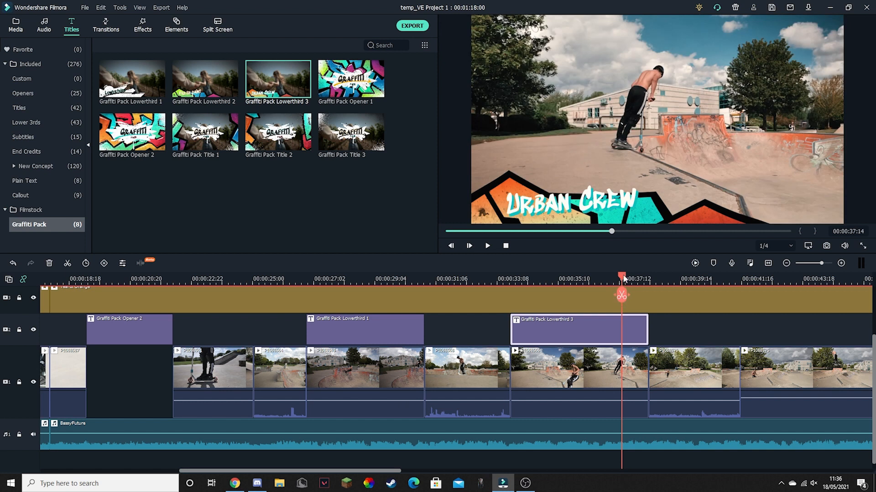
- Replace the Lowerthird 3 title's text with "Back Lip", apply the change and play the title back
{"action": "left_click_drag", "start_coordinate": [623, 278], "coordinate": [591, 279]}
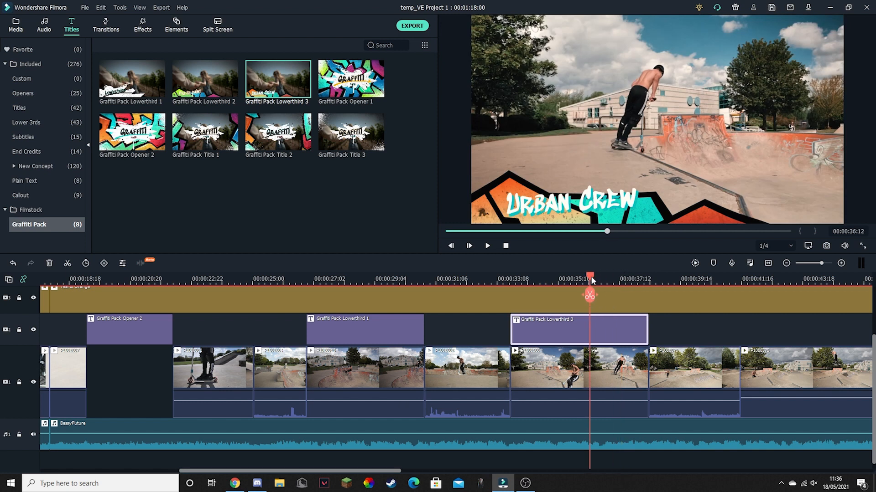
{"action": "double_click", "coordinate": [559, 329]}
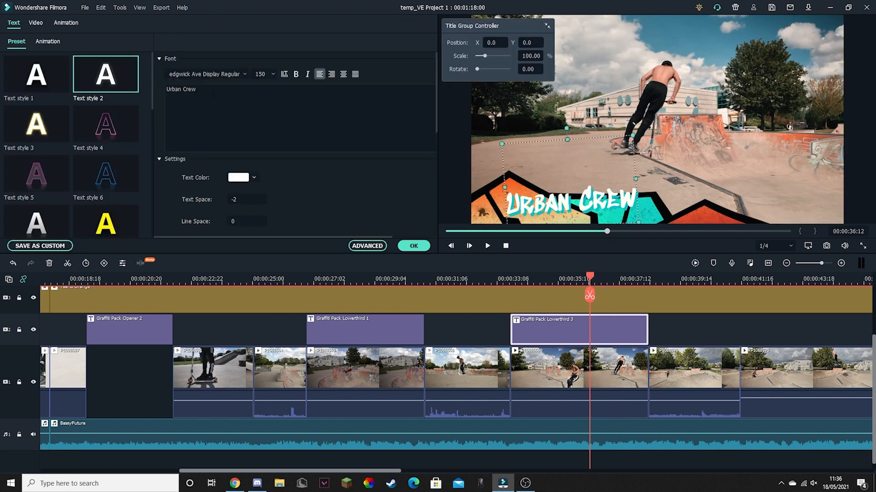
{"action": "left_click", "coordinate": [199, 96]}
{"action": "key", "text": "ctrl+a"}
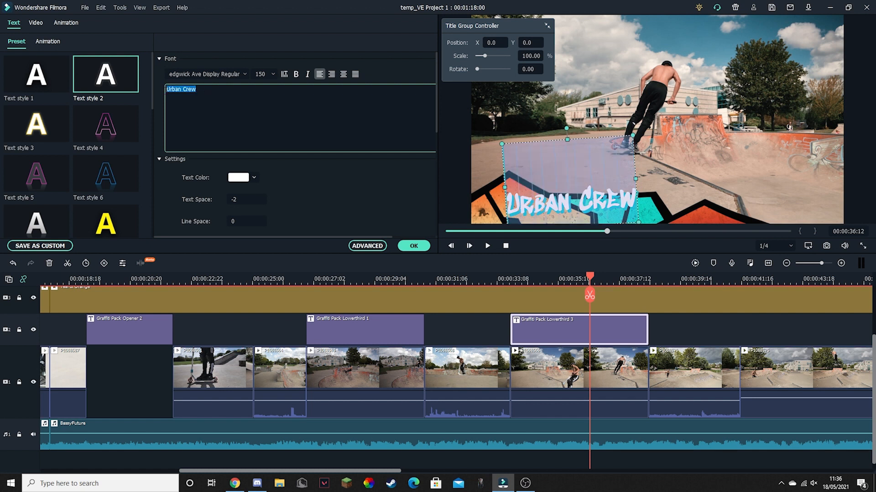
{"action": "key", "text": "BackSpace"}
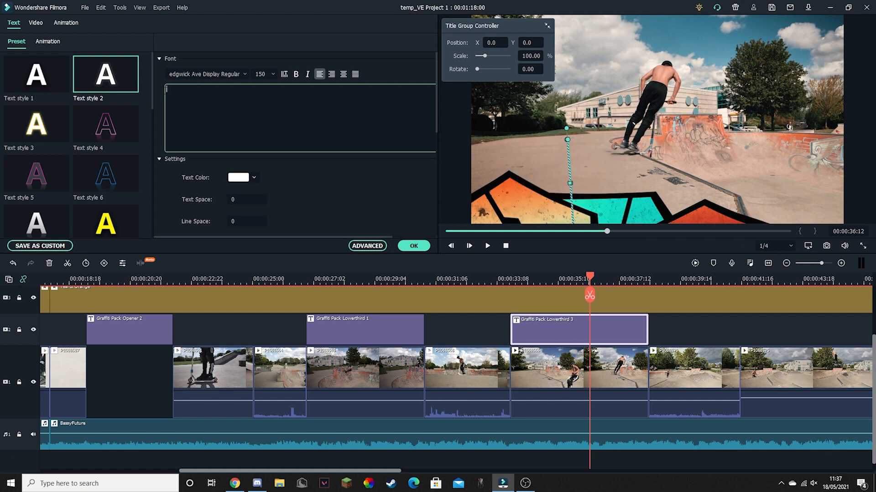
{"action": "type", "text": "Back Lip"}
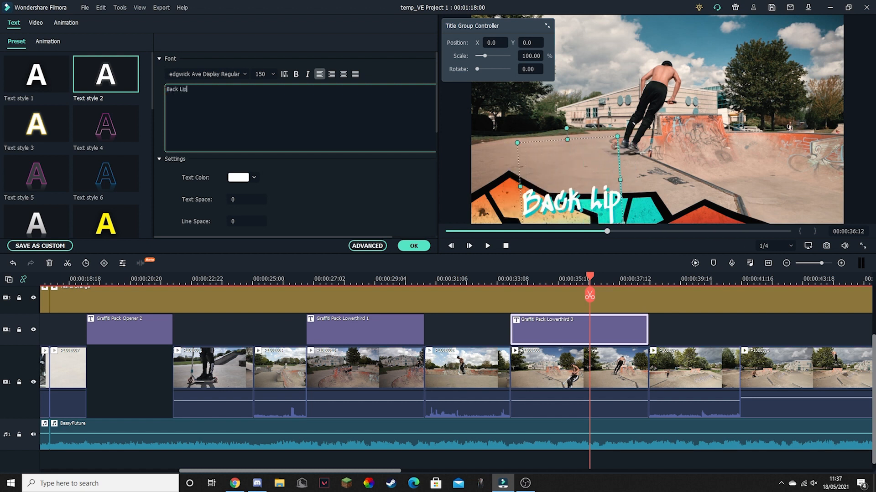
{"action": "left_click", "coordinate": [414, 246]}
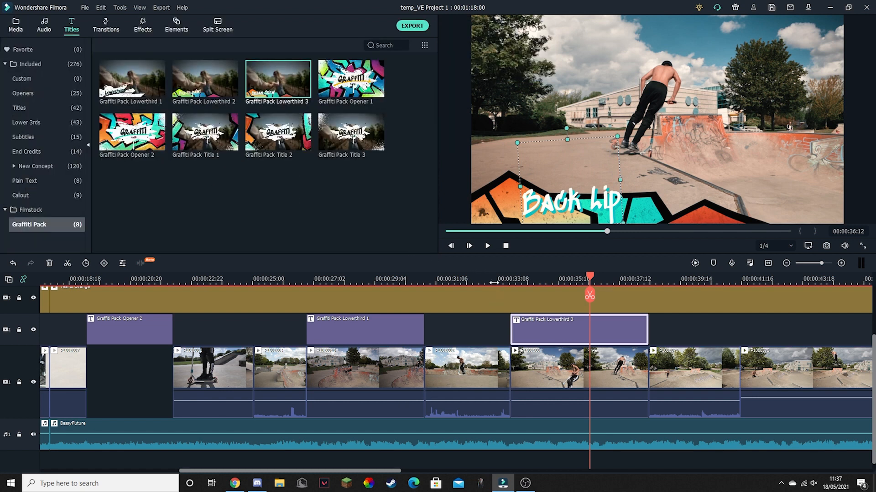
{"action": "left_click", "coordinate": [487, 246]}
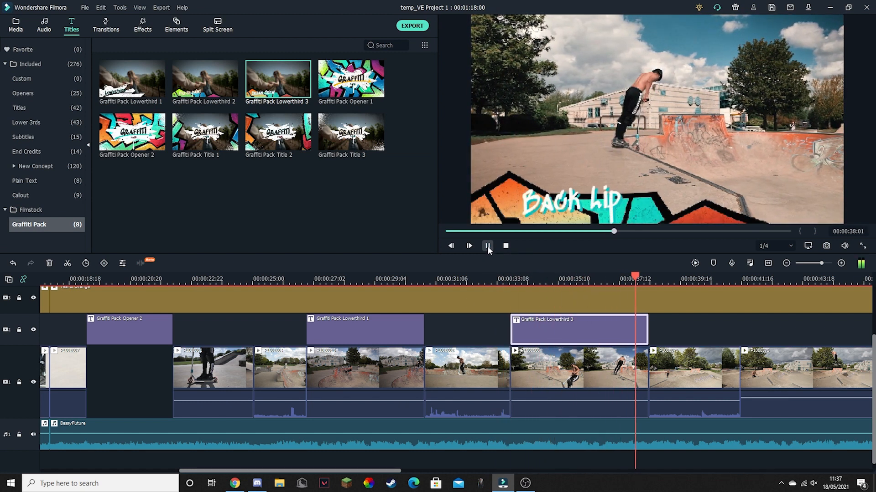
{"action": "left_click", "coordinate": [487, 246]}
- Place the Graffiti Pack Lowerthird 2 title over the clip starting near 41 seconds and set its text to "360 Down Whip"
{"action": "left_click_drag", "start_coordinate": [446, 284], "coordinate": [286, 356]}
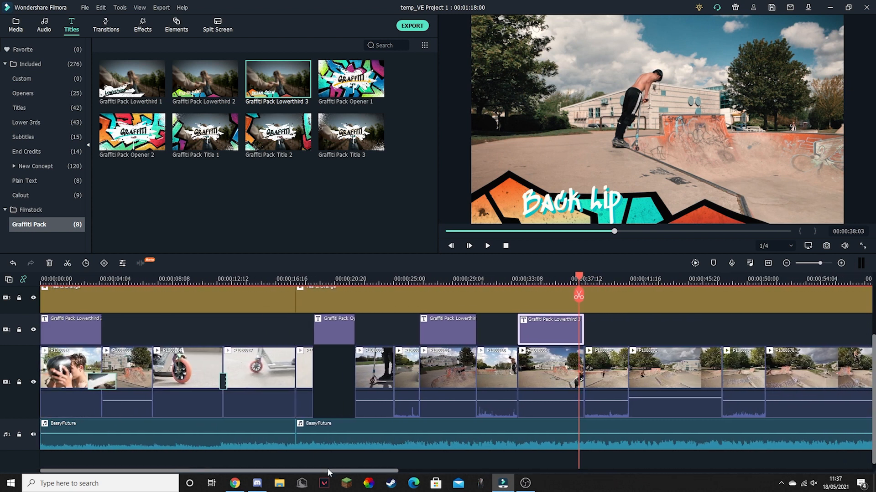
{"action": "left_click_drag", "start_coordinate": [328, 472], "coordinate": [483, 472]}
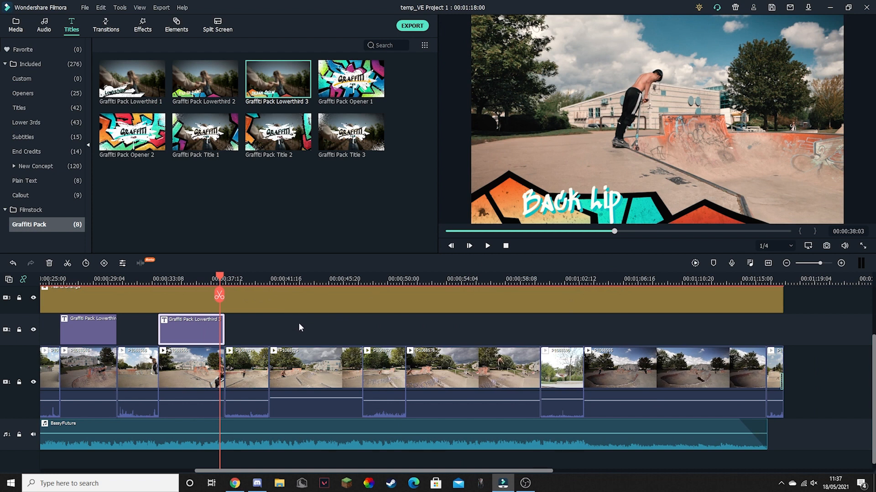
{"action": "key", "text": "space"}
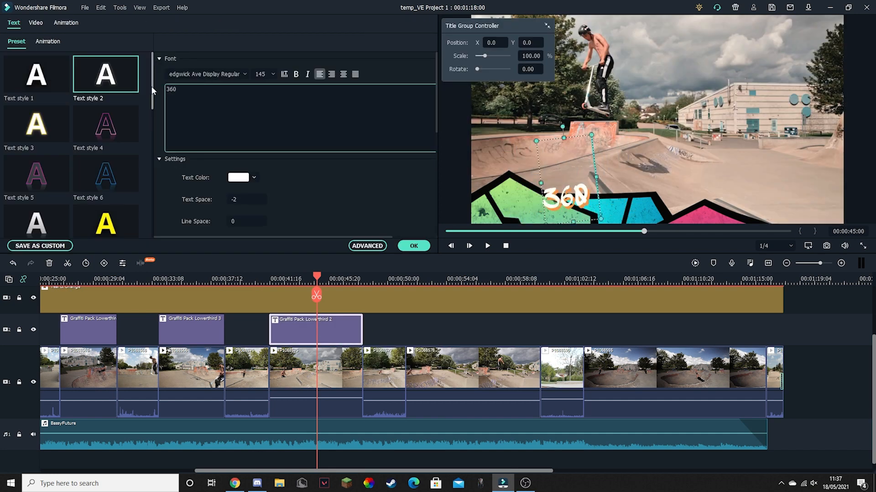
{"action": "type", "text": "Down Whip"}
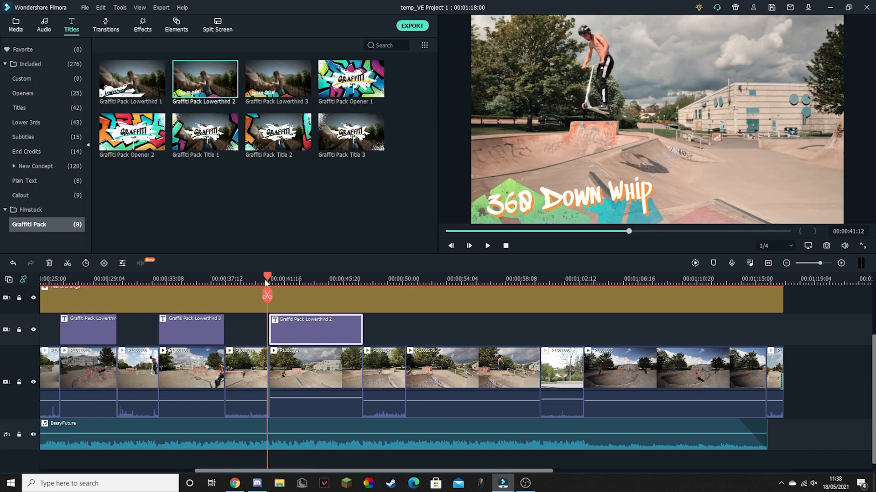
- Play on to the next trick and add Graffiti Pack Lowerthird 1 across the clip starting at about 51 seconds
{"action": "left_click_drag", "start_coordinate": [266, 281], "coordinate": [398, 297]}
{"action": "key", "text": "space"}
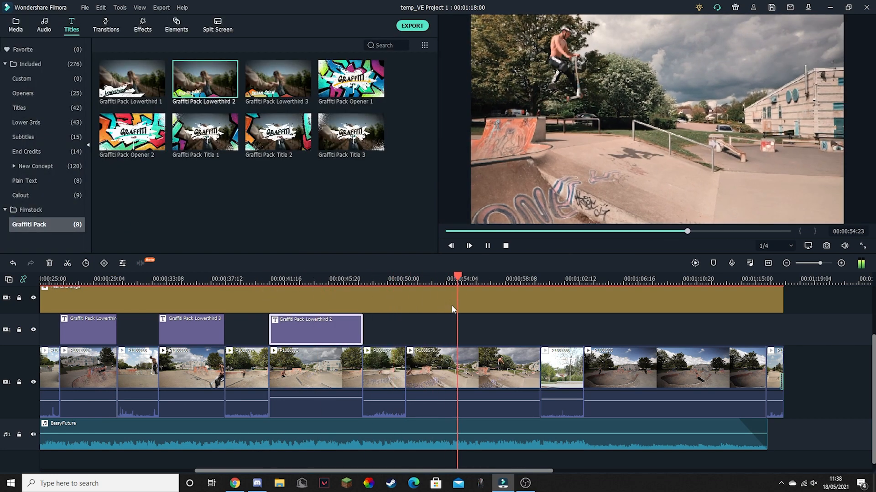
{"action": "key", "text": "space"}
{"action": "left_click", "coordinate": [416, 281]}
{"action": "left_click_drag", "start_coordinate": [146, 80], "coordinate": [406, 329]}
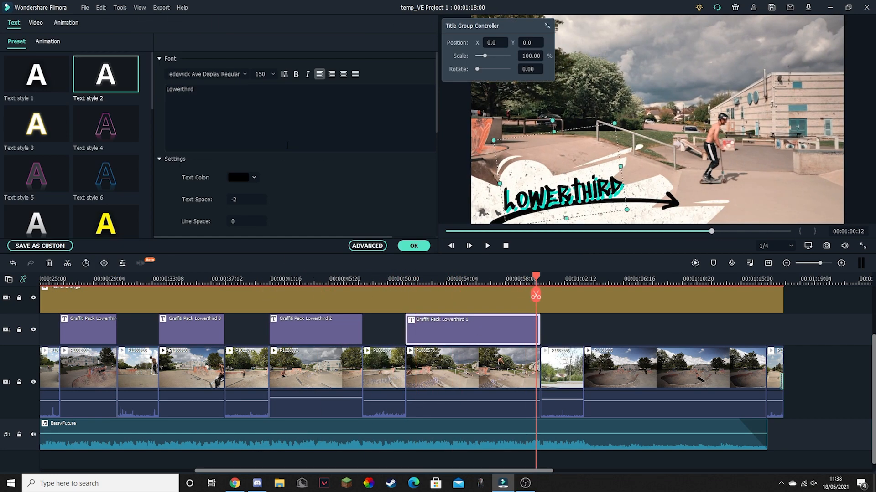
- Set the Lowerthird 1 title's text to "Triple Whip", then play the video on to the bowl clip at about 1:04
{"action": "type", "text": "Triple Whip"}
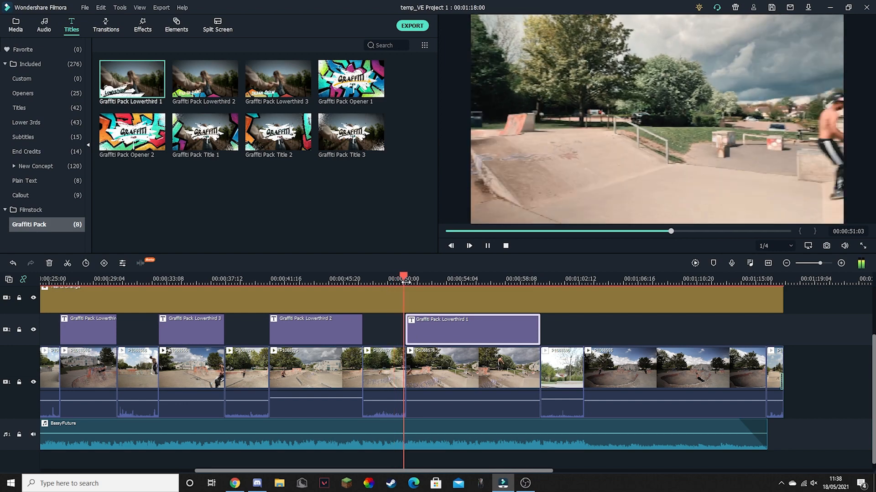
{"action": "left_click_drag", "start_coordinate": [405, 282], "coordinate": [544, 285]}
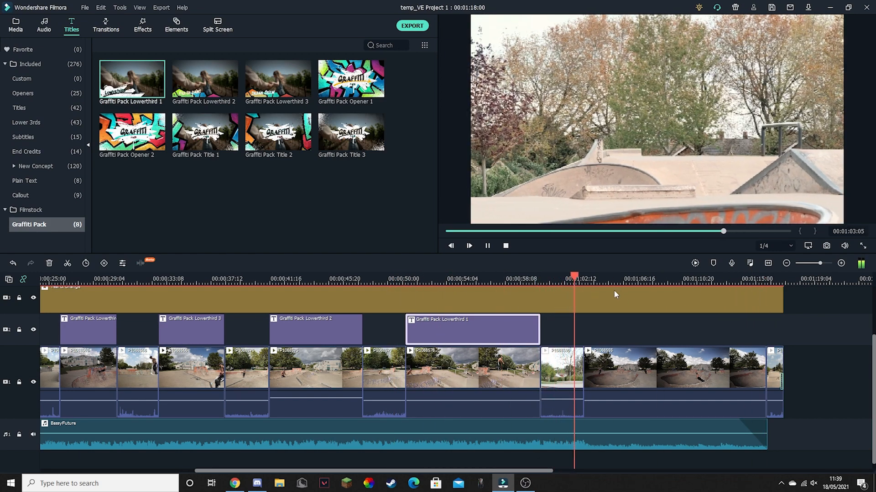
{"action": "key", "text": "space"}
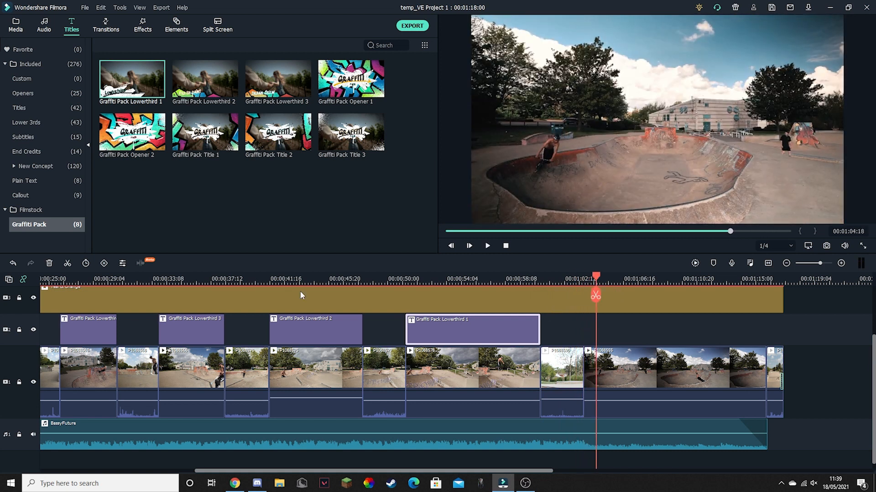
- Browse the Graffiti Pack elements and place Graffiti Pack Element A above the bowl clip, starting at that clip's beginning
{"action": "left_click", "coordinate": [177, 28]}
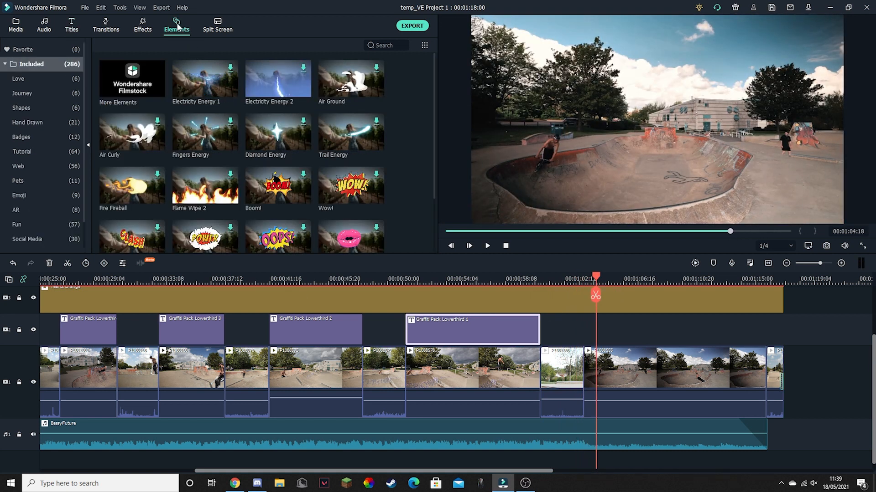
{"action": "scroll", "coordinate": [28, 214], "scroll_direction": "down", "scroll_amount": 1}
{"action": "left_click", "coordinate": [29, 237]}
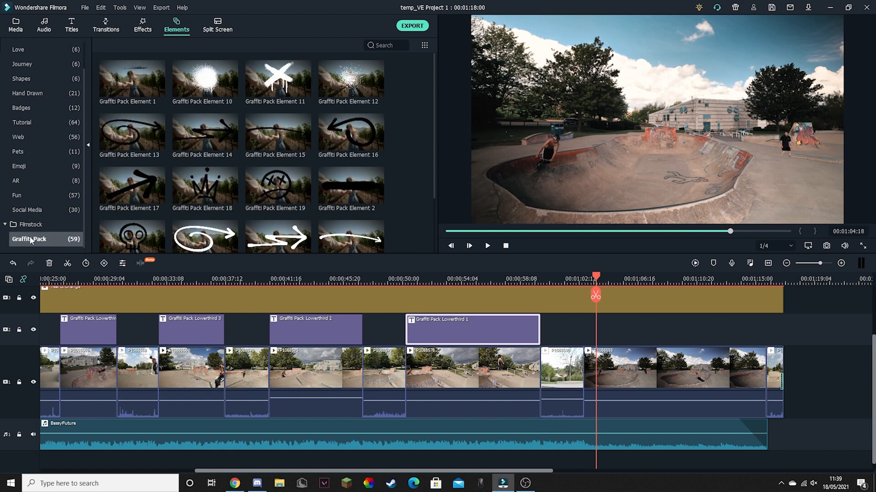
{"action": "scroll", "coordinate": [261, 149], "scroll_direction": "down", "scroll_amount": 10}
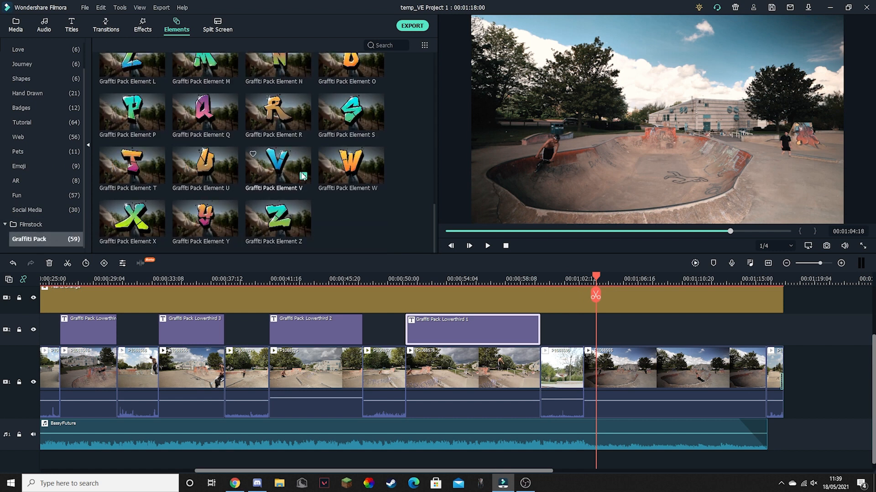
{"action": "scroll", "coordinate": [318, 180], "scroll_direction": "up", "scroll_amount": 4}
{"action": "scroll", "coordinate": [315, 180], "scroll_direction": "down", "scroll_amount": 3}
{"action": "scroll", "coordinate": [263, 188], "scroll_direction": "up", "scroll_amount": 6}
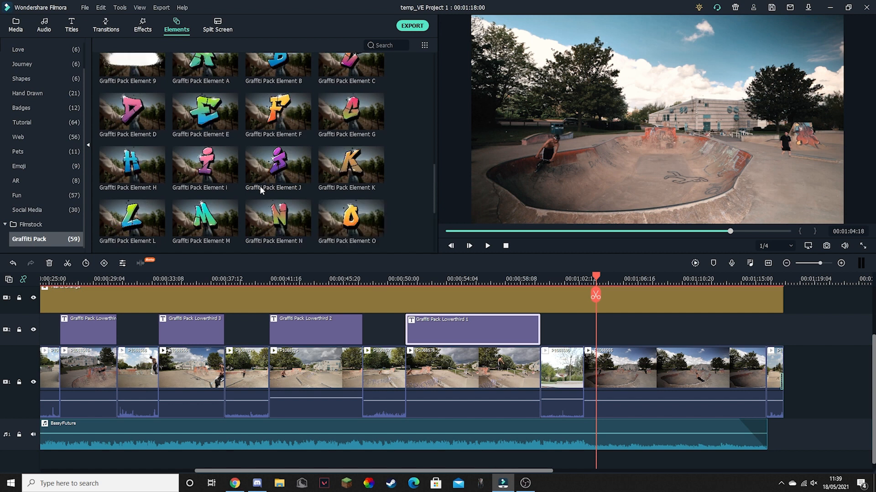
{"action": "scroll", "coordinate": [262, 215], "scroll_direction": "down", "scroll_amount": 3}
{"action": "scroll", "coordinate": [262, 215], "scroll_direction": "up", "scroll_amount": 3}
{"action": "left_click_drag", "start_coordinate": [206, 212], "coordinate": [588, 329]}
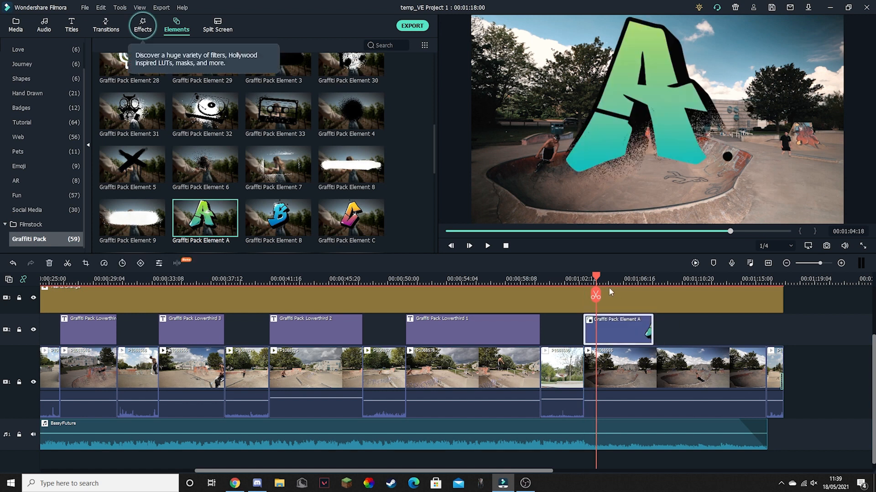
{"action": "mouse_move", "coordinate": [593, 277]}
{"action": "left_mouse_down"}
{"action": "mouse_move", "coordinate": [578, 277]}
{"action": "mouse_move", "coordinate": [599, 278]}
{"action": "left_mouse_up"}
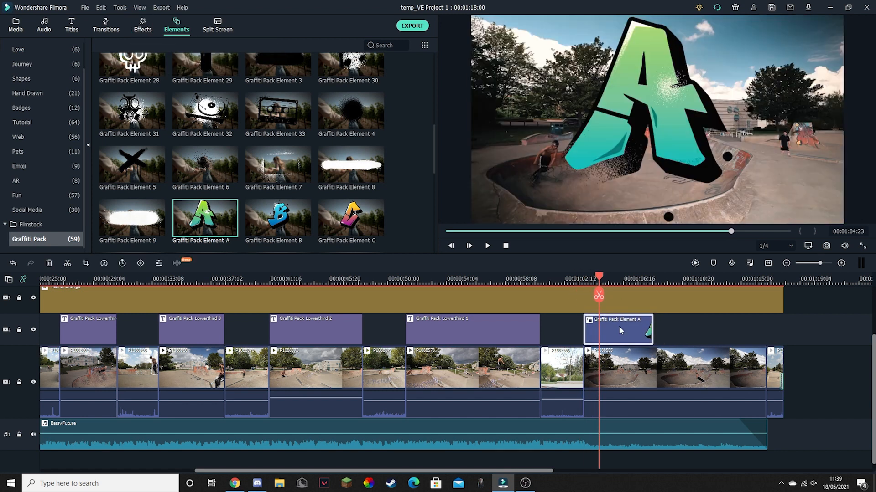
- Shrink the letter A element in the preview and move it to the right side of the frame
{"action": "double_click", "coordinate": [618, 326]}
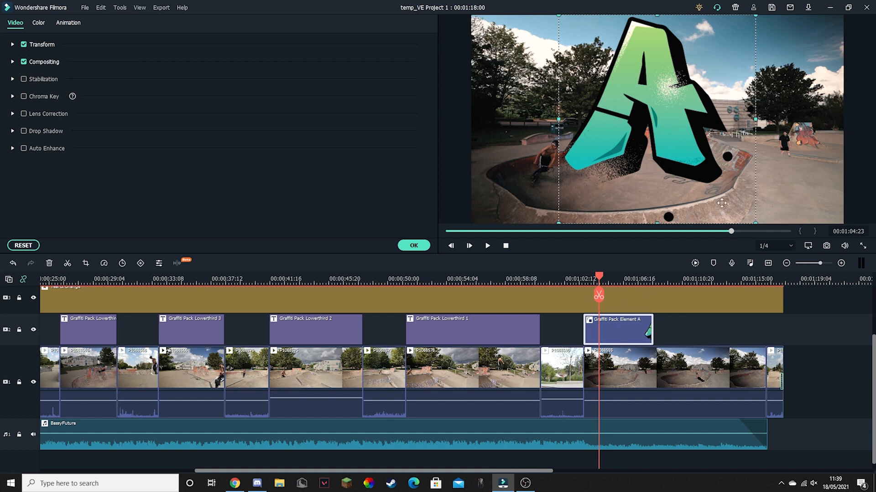
{"action": "left_click_drag", "start_coordinate": [739, 213], "coordinate": [660, 125]}
{"action": "left_click_drag", "start_coordinate": [662, 73], "coordinate": [816, 136]}
- Play back the section with the letter A element and delete the element from the timeline
{"action": "left_click", "coordinate": [572, 279]}
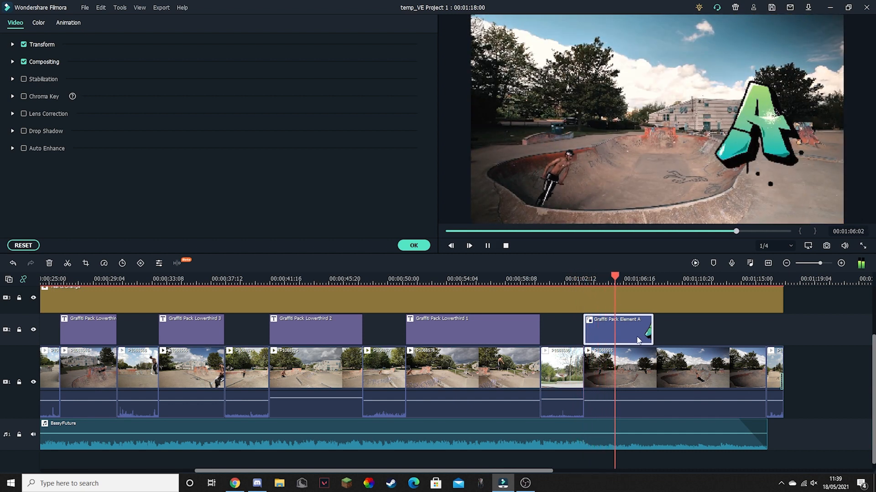
{"action": "key", "text": "space"}
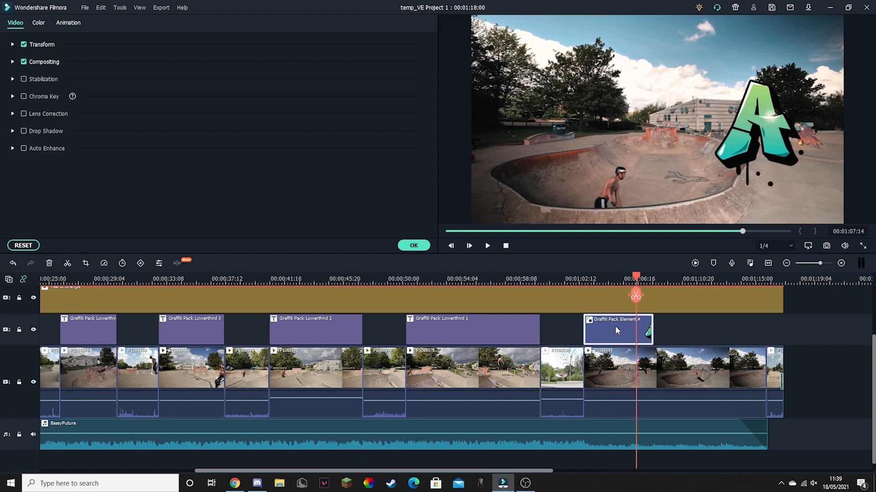
{"action": "key", "text": "Delete"}
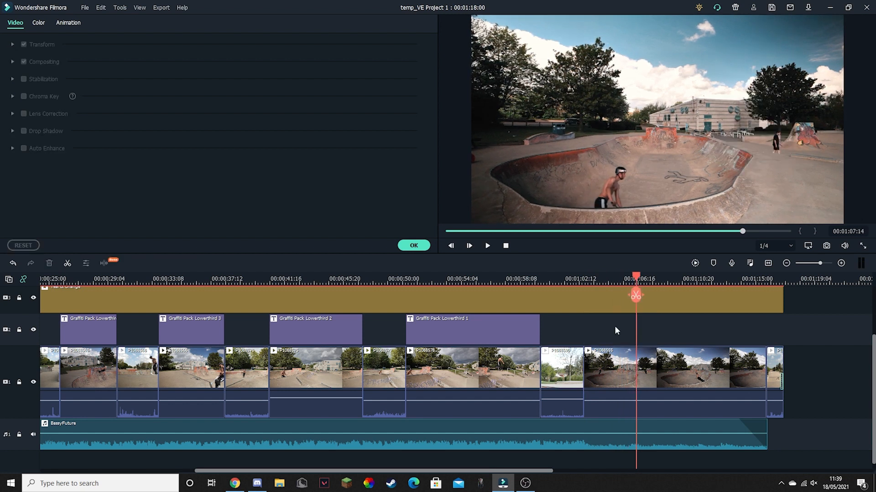